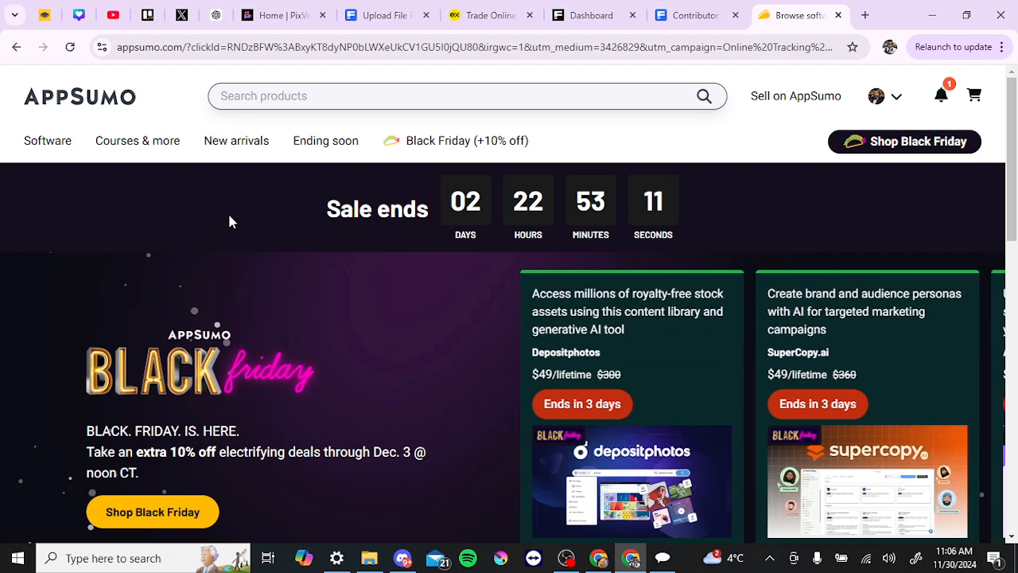
# Step: Find the ReelCraft listing on AppSumo and follow the link in its description to the ReelCraft website
pyautogui.click(311, 92)
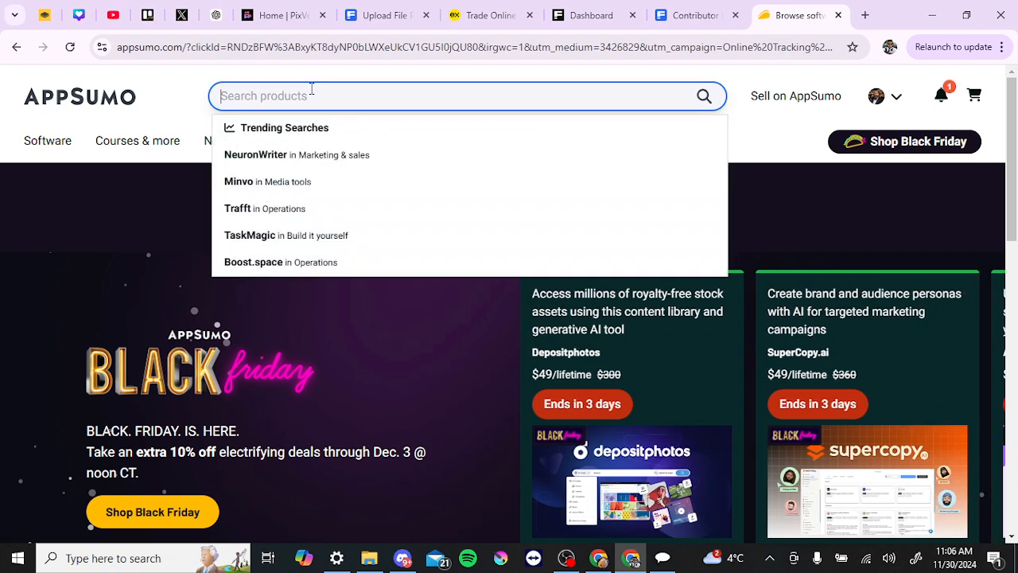
pyautogui.write('ree')
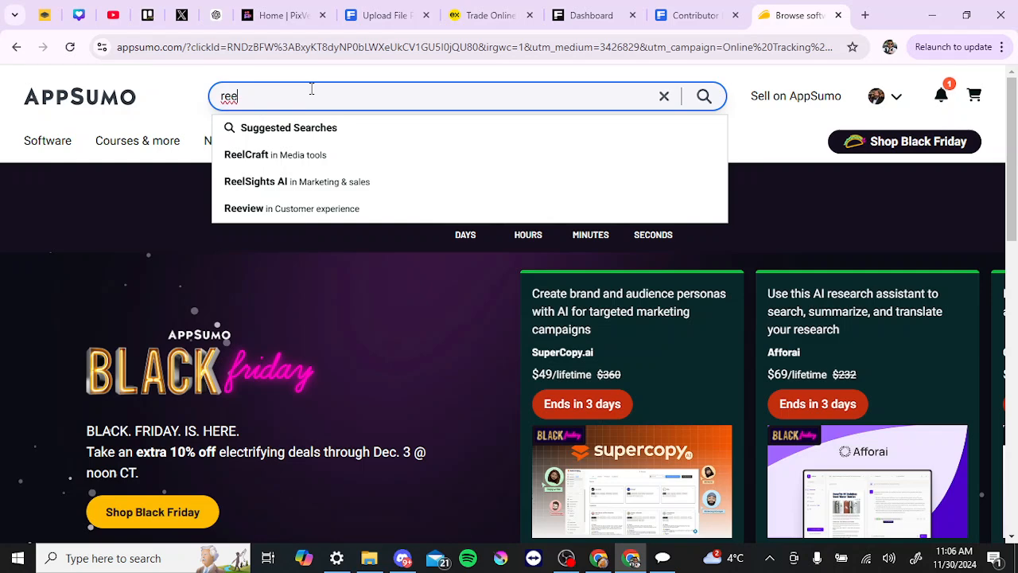
pyautogui.click(292, 157)
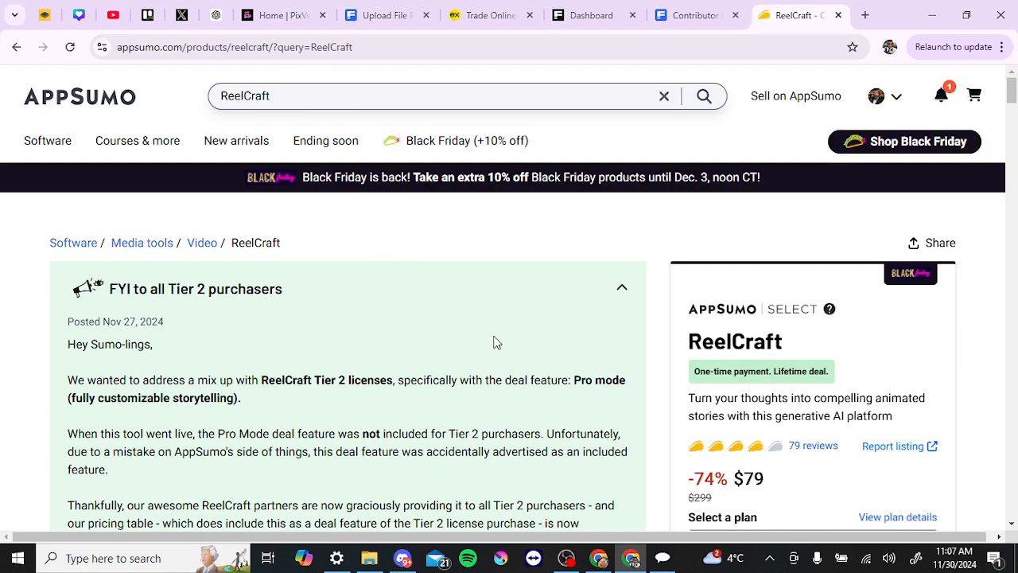
pyautogui.scroll(-1, 495, 341)
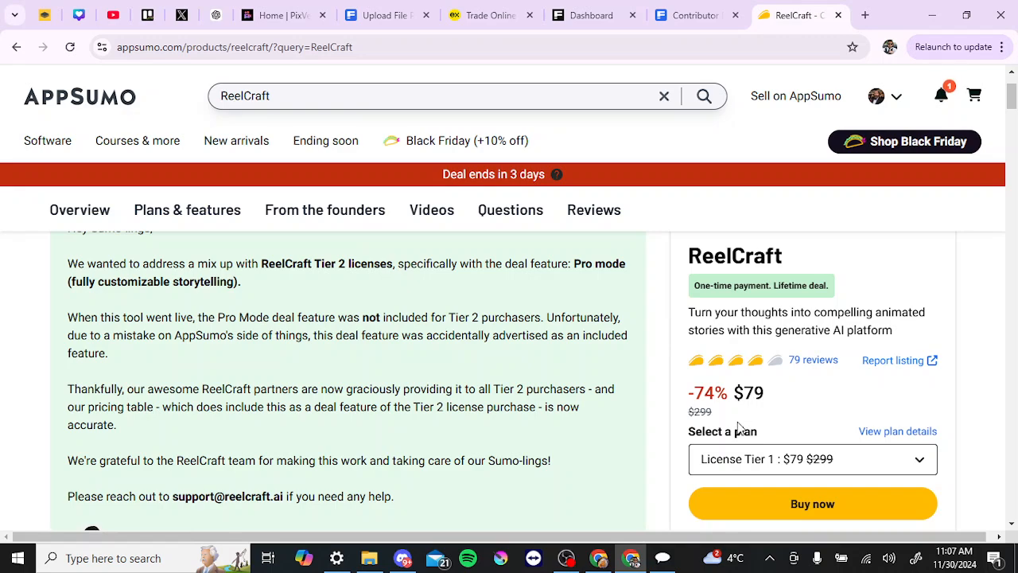
pyautogui.scroll(-8, 266, 309)
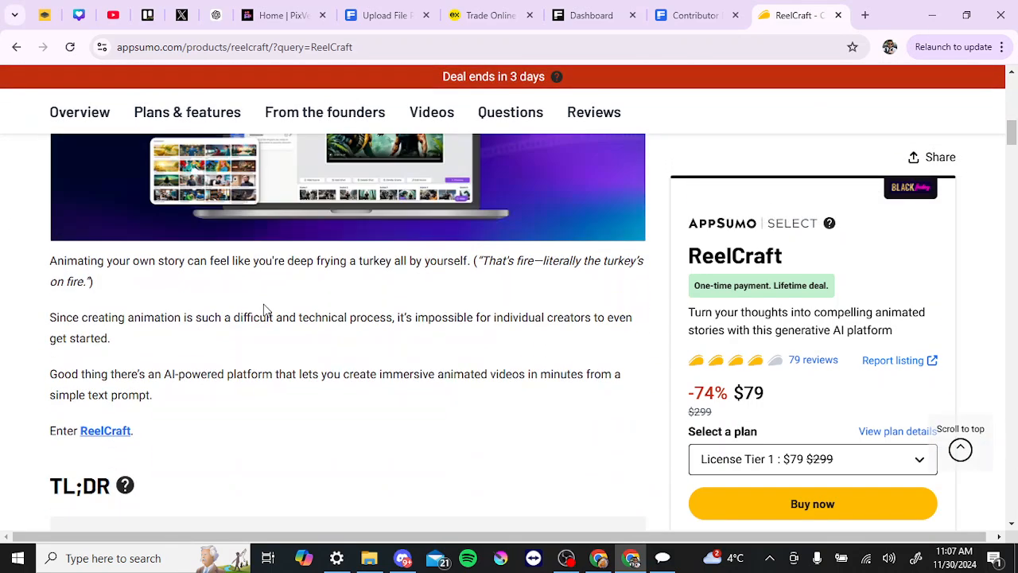
pyautogui.click(103, 434)
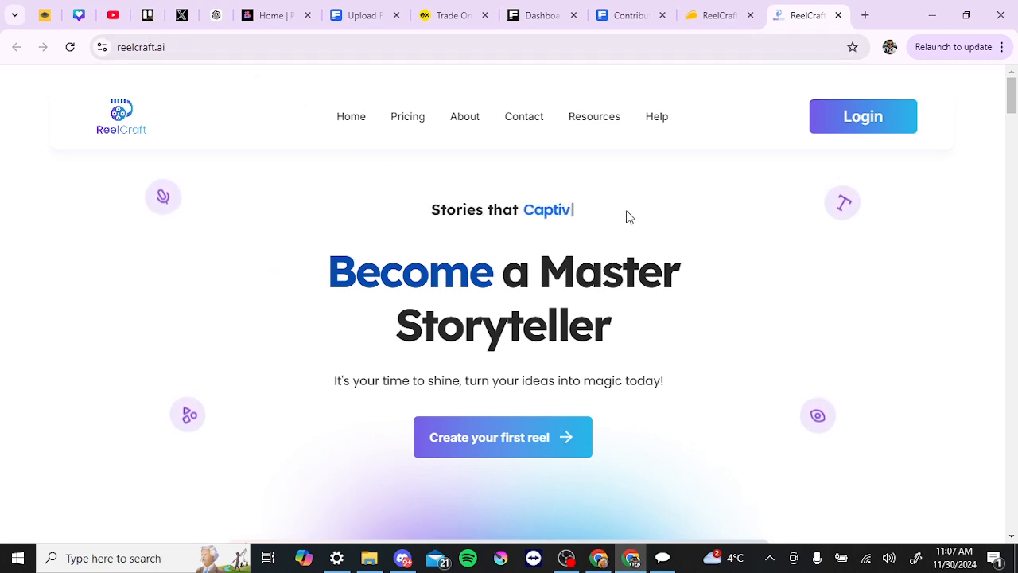
# Step: Log in to ReelCraft with the Google account and dismiss the feature limit notice
pyautogui.click(846, 123)
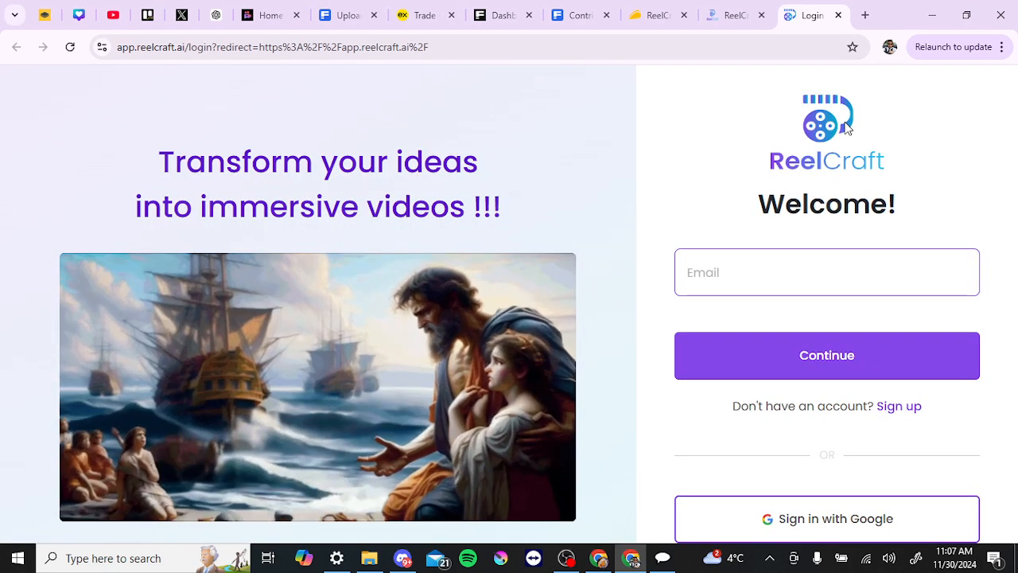
pyautogui.click(802, 515)
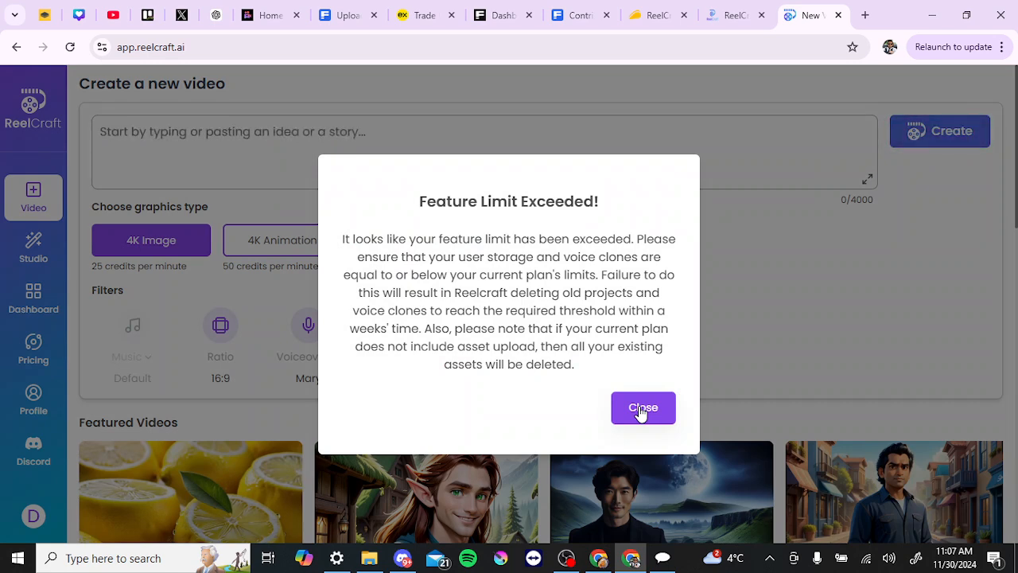
pyautogui.click(641, 411)
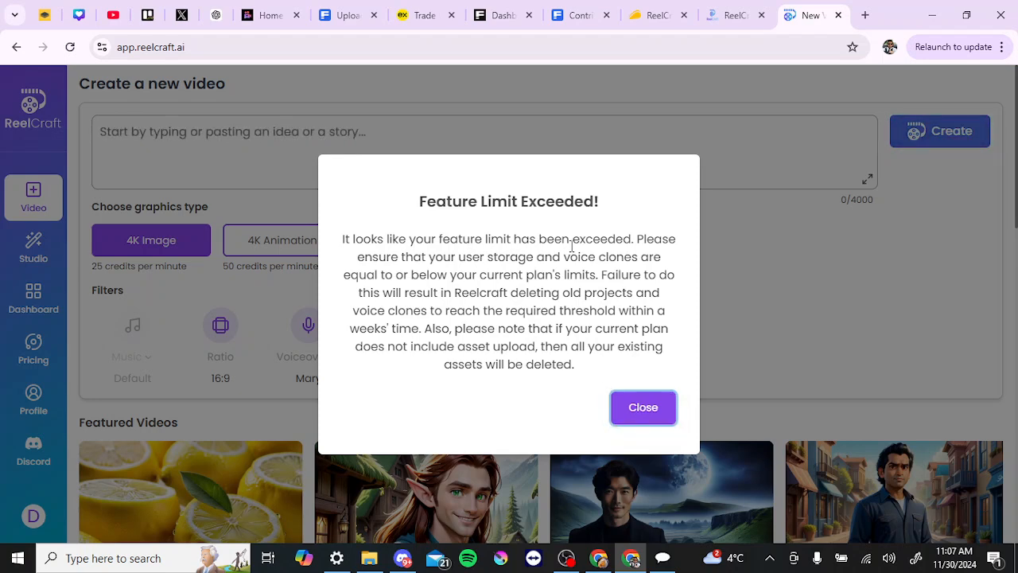
pyautogui.click(642, 411)
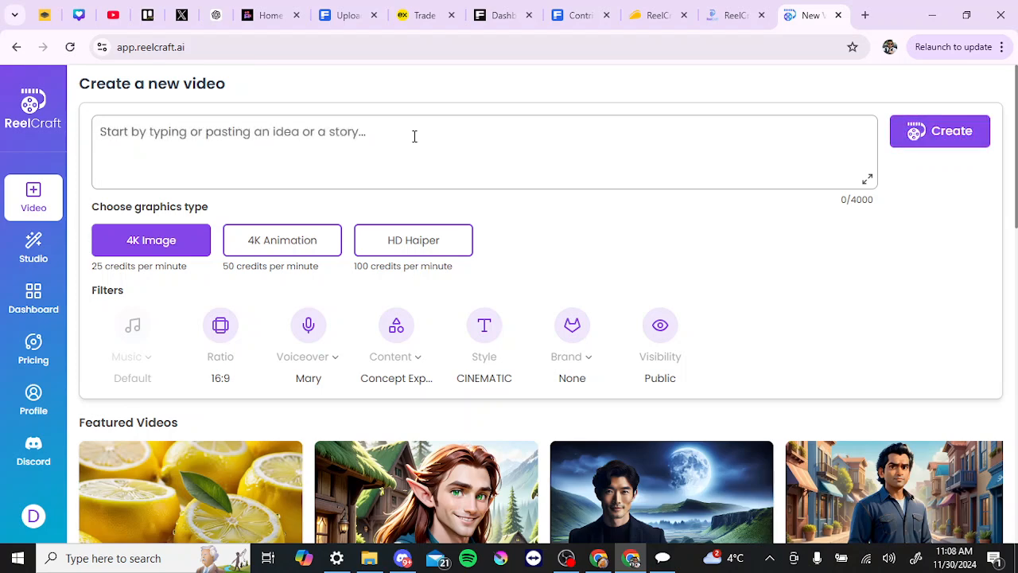
# Step: Start a new video from the idea "the untold history of humanity" and accept the CINEMATIC video style
pyautogui.write('the untold ')
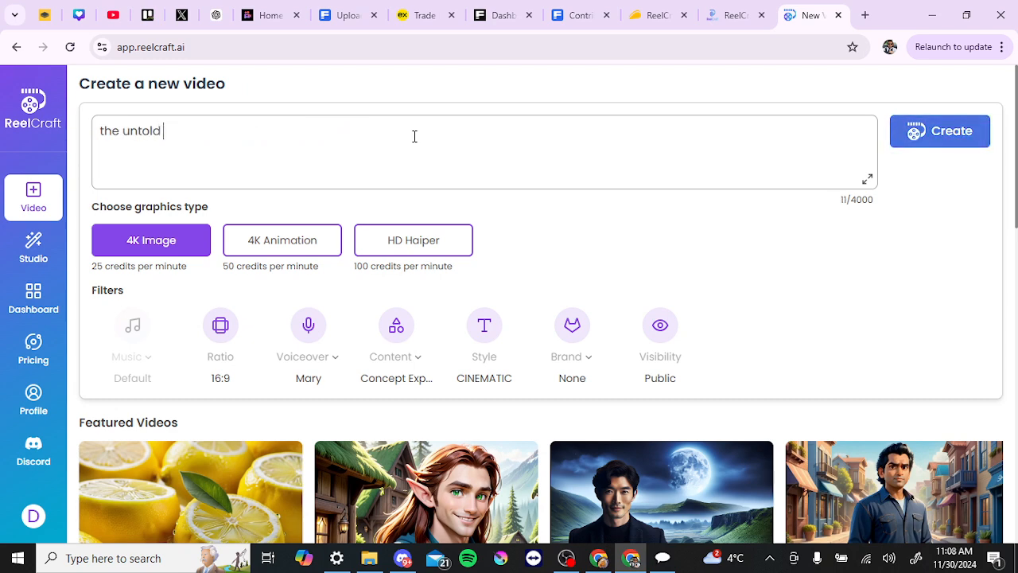
pyautogui.write('history of ')
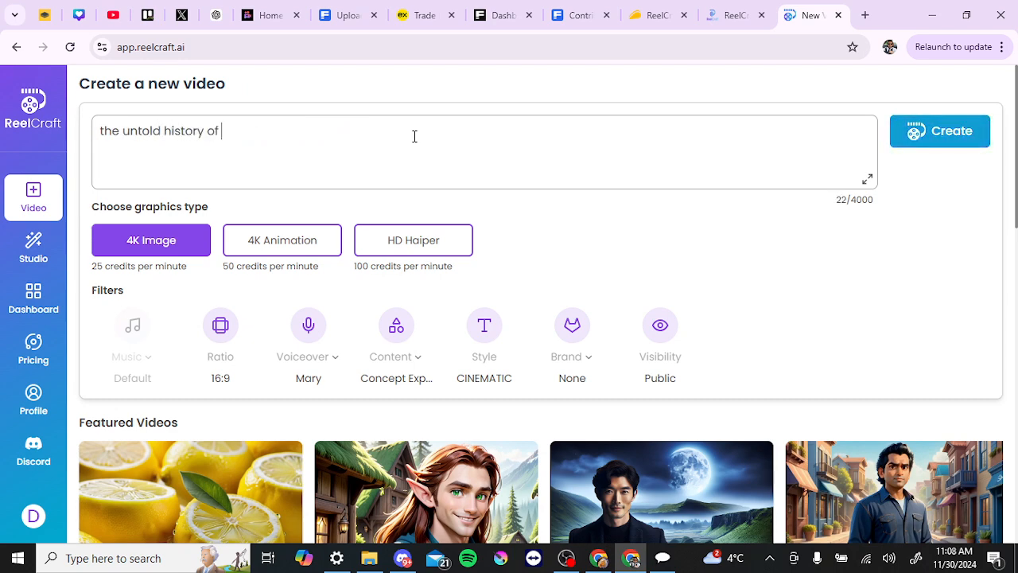
pyautogui.write('humanity')
pyautogui.click(953, 137)
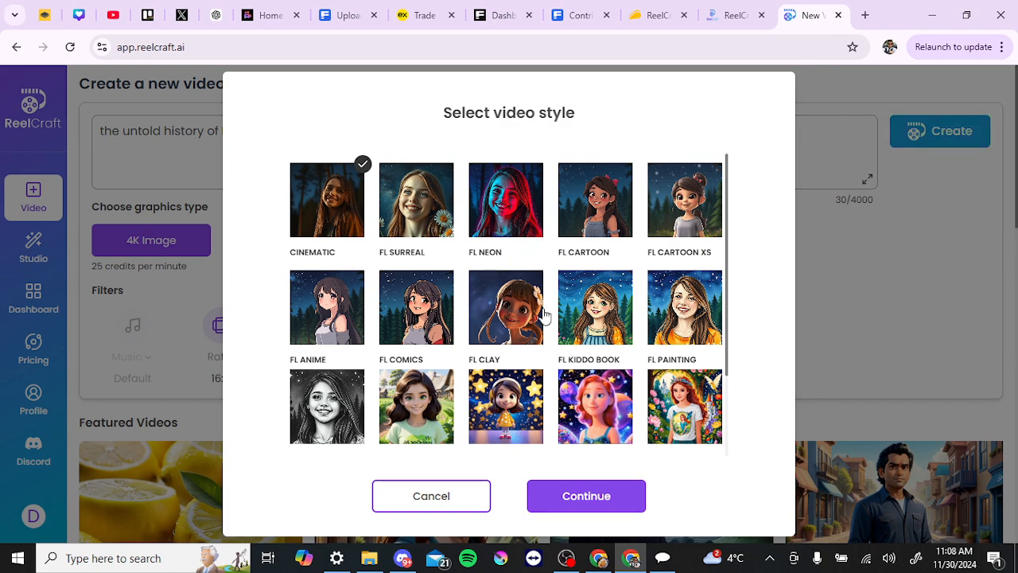
pyautogui.click(581, 502)
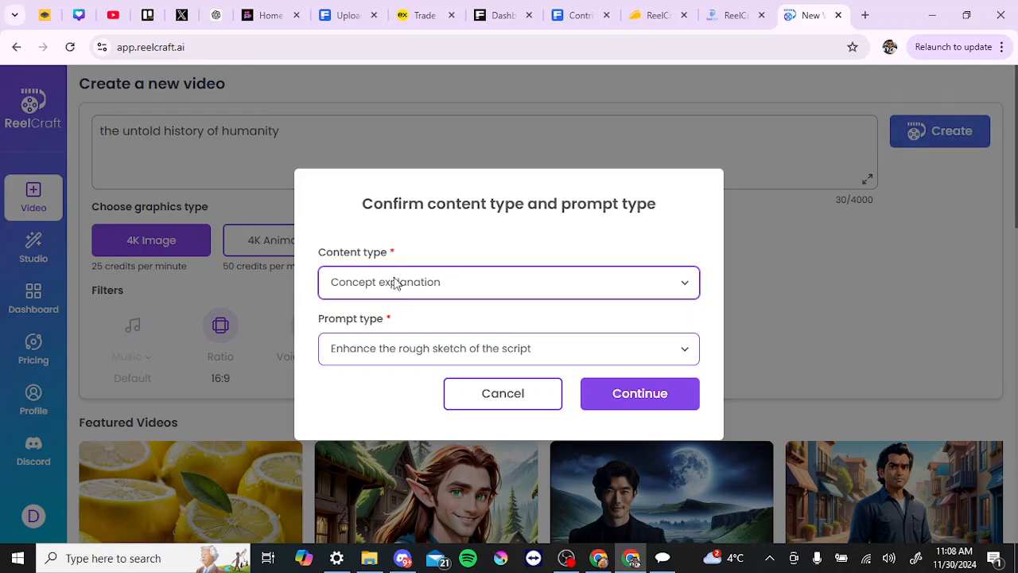
# Step: Set the content type to Historical and the prompt type to "Transform the given idea into a script", and create the project
pyautogui.click(465, 281)
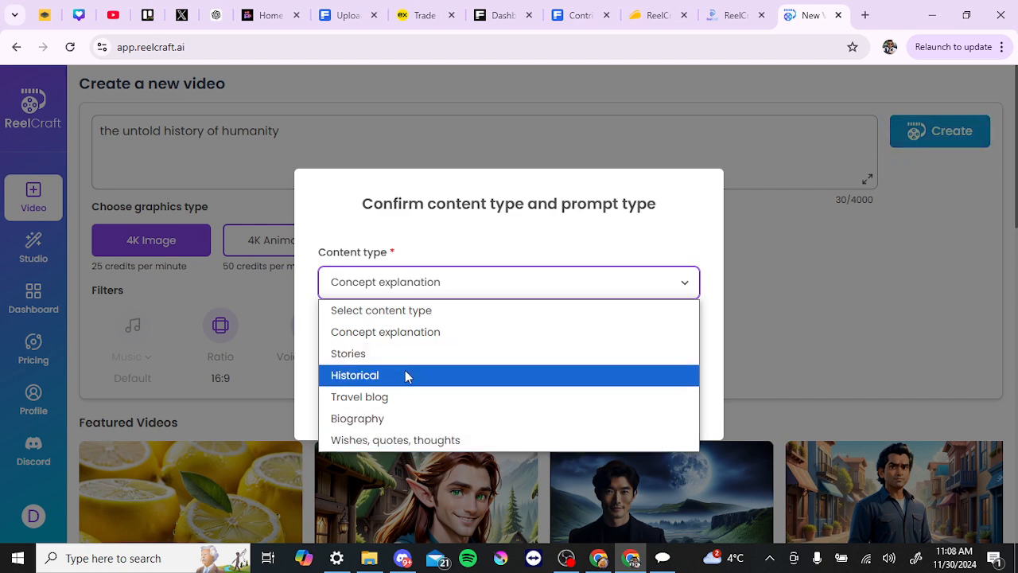
pyautogui.press('Escape')
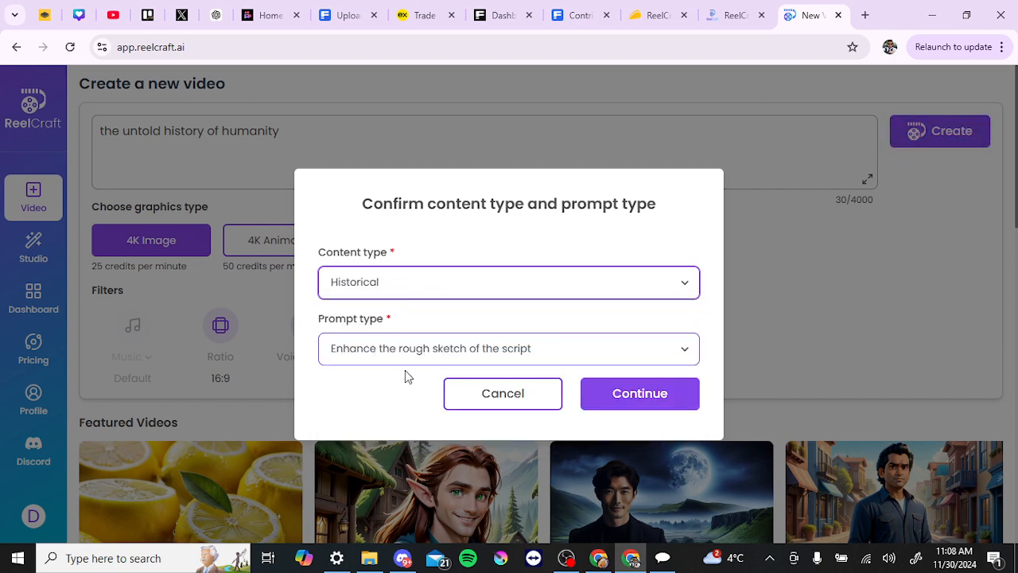
pyautogui.click(412, 359)
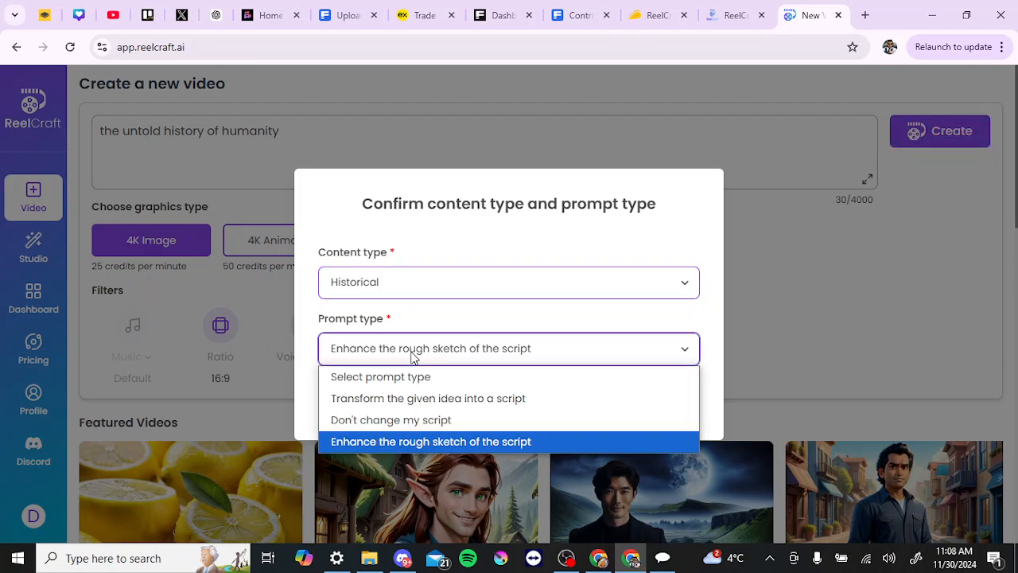
pyautogui.click(394, 402)
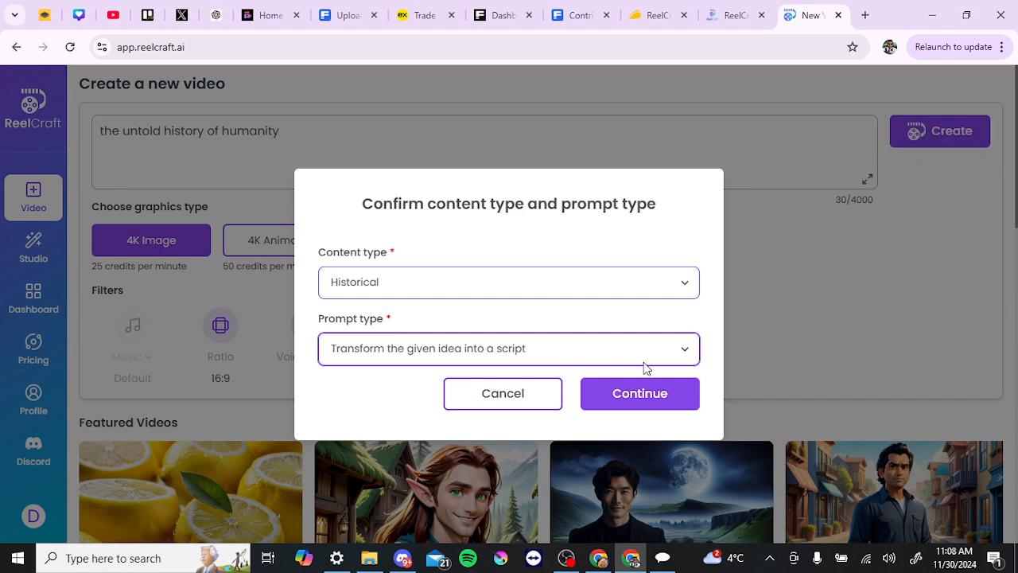
pyautogui.click(654, 402)
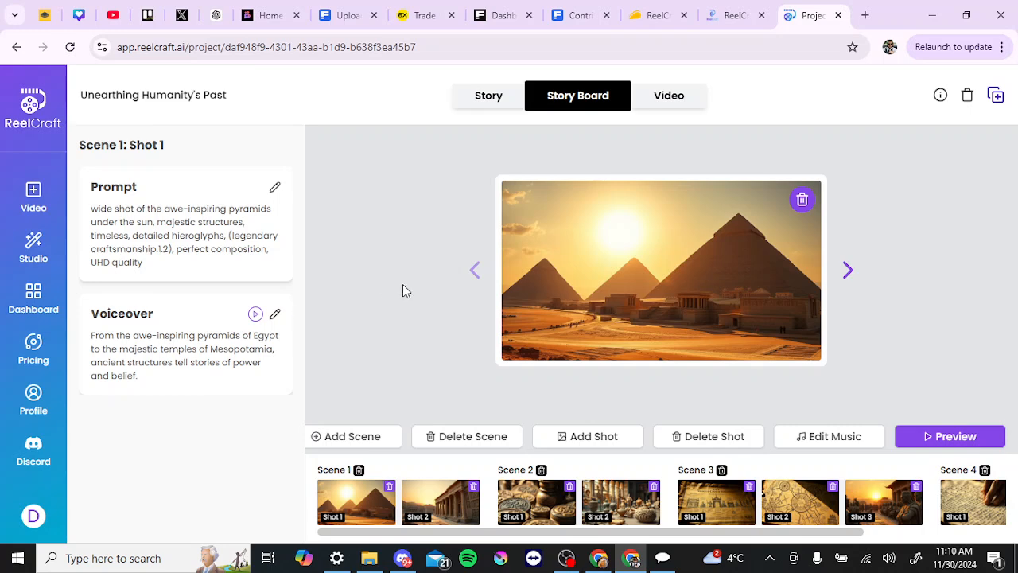
# Step: Review the generated project's story text and storyboard, ending on its Video view
pyautogui.click(481, 97)
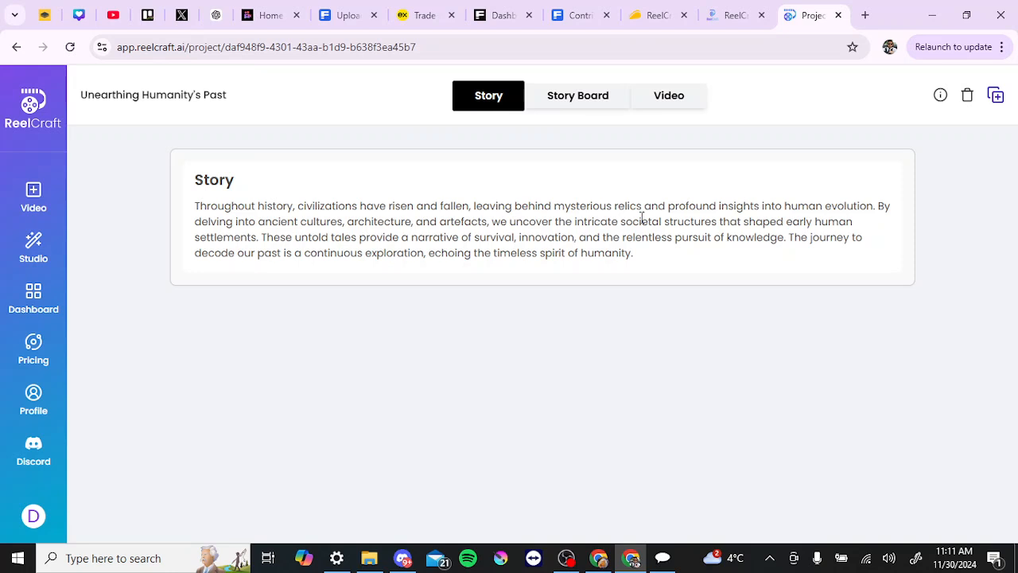
pyautogui.click(596, 97)
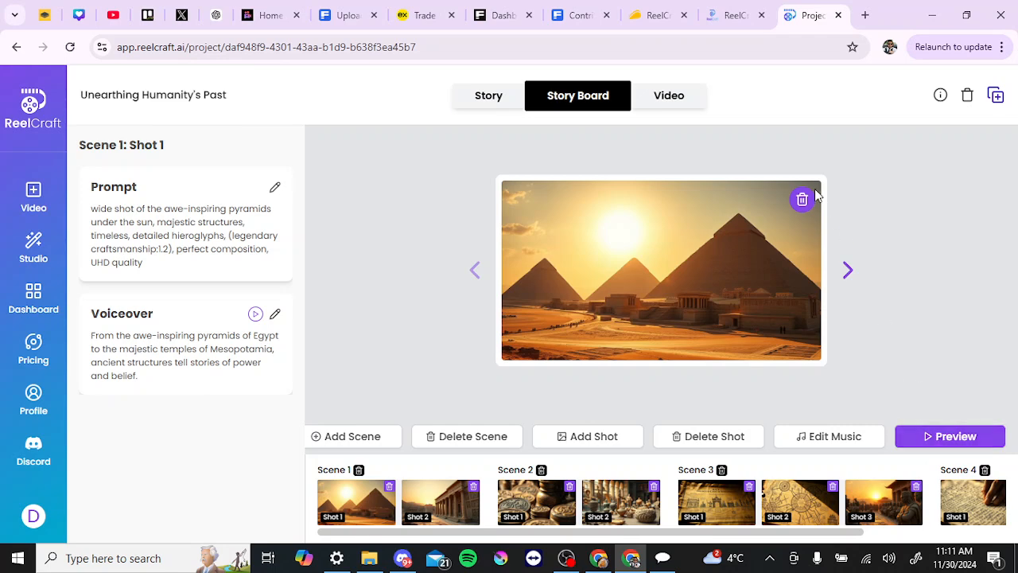
pyautogui.click(661, 95)
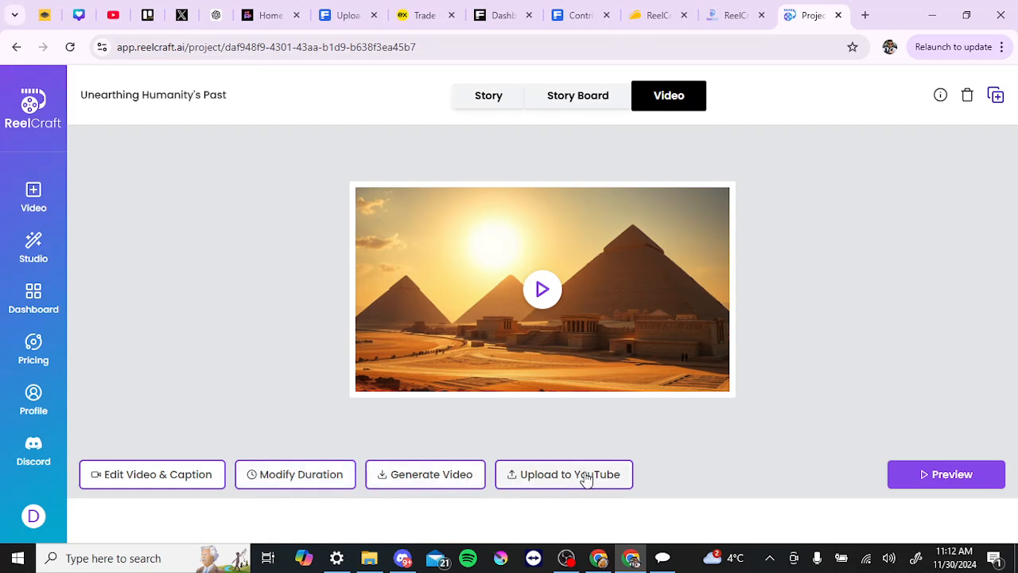
# Step: Play and stop the video preview, check the storyboard again, and return to the Video view
pyautogui.click(541, 292)
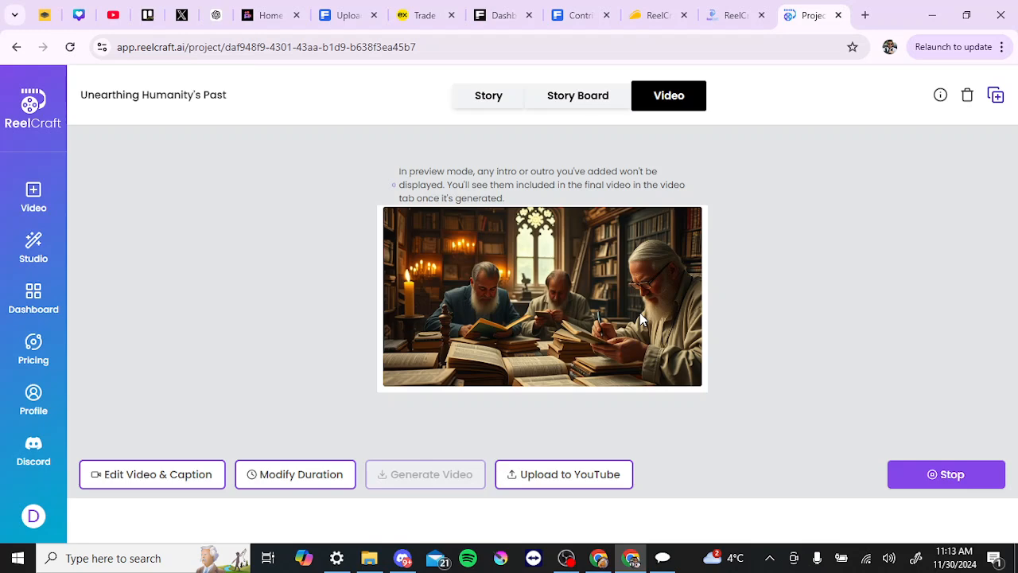
pyautogui.click(939, 475)
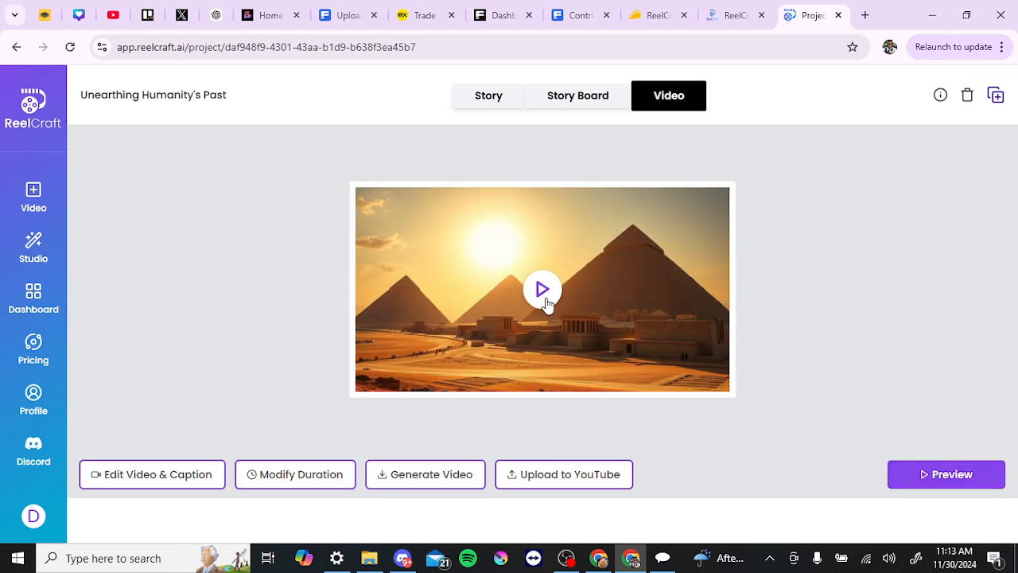
pyautogui.click(921, 485)
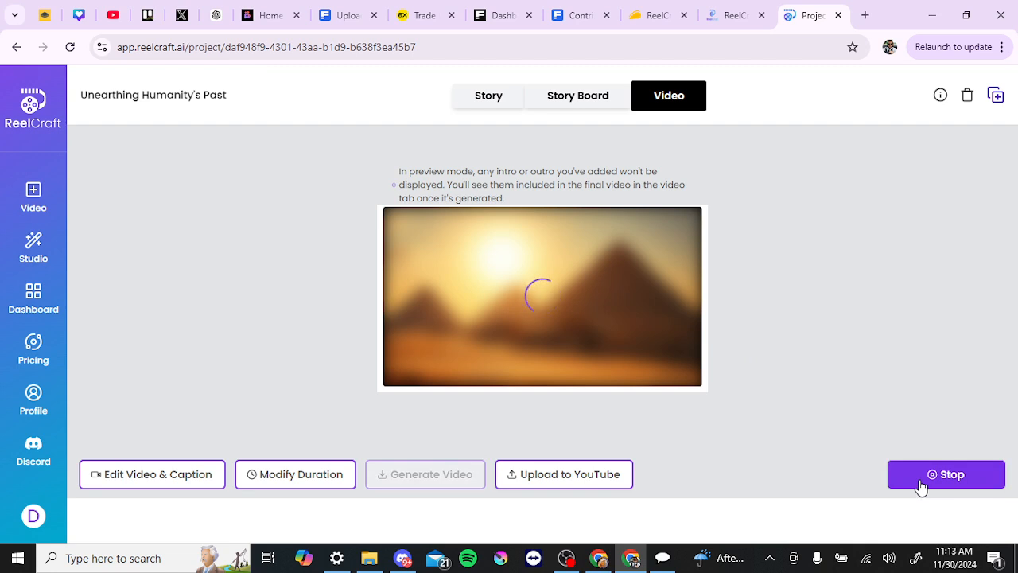
pyautogui.click(922, 480)
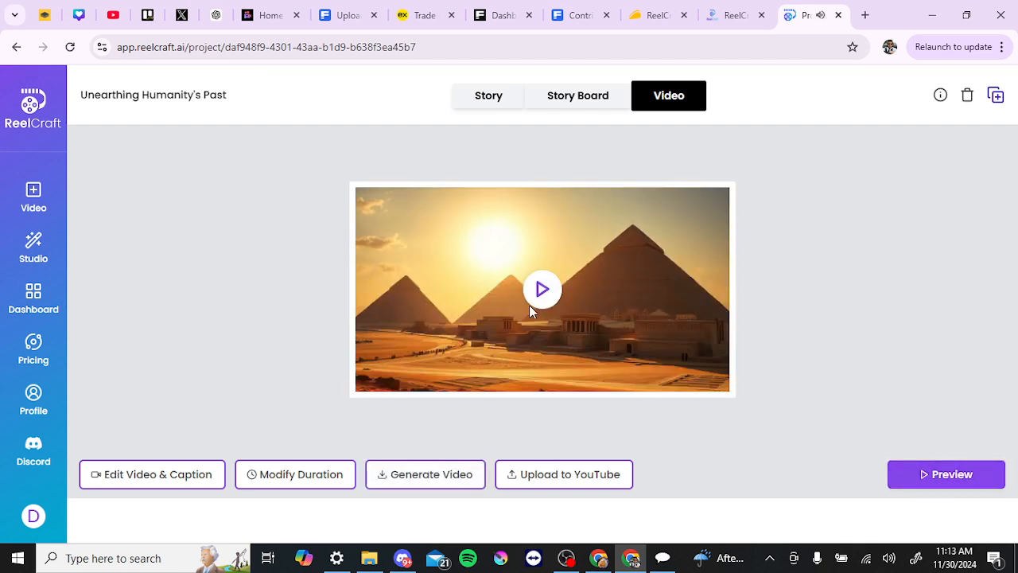
pyautogui.click(596, 101)
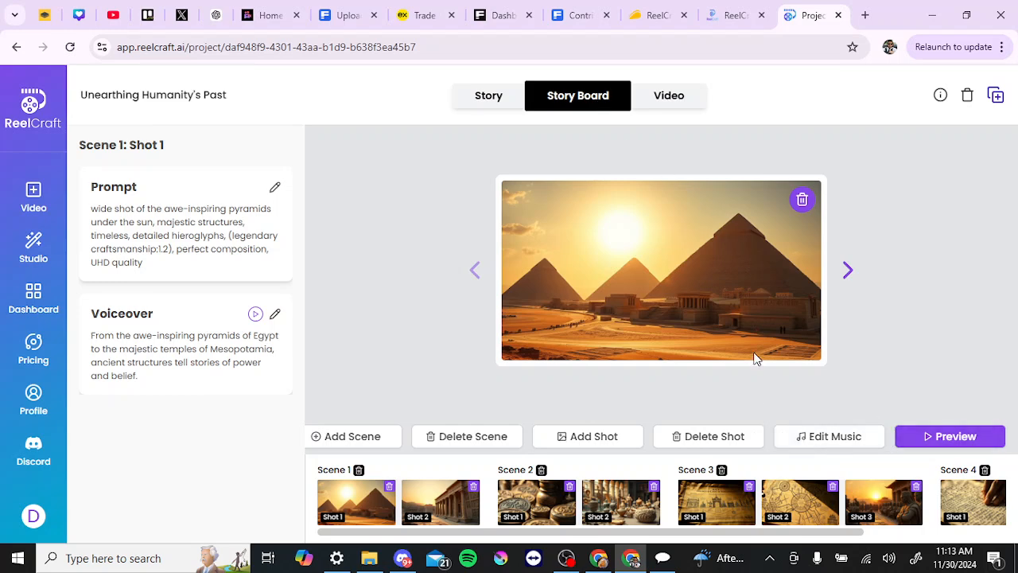
pyautogui.click(667, 98)
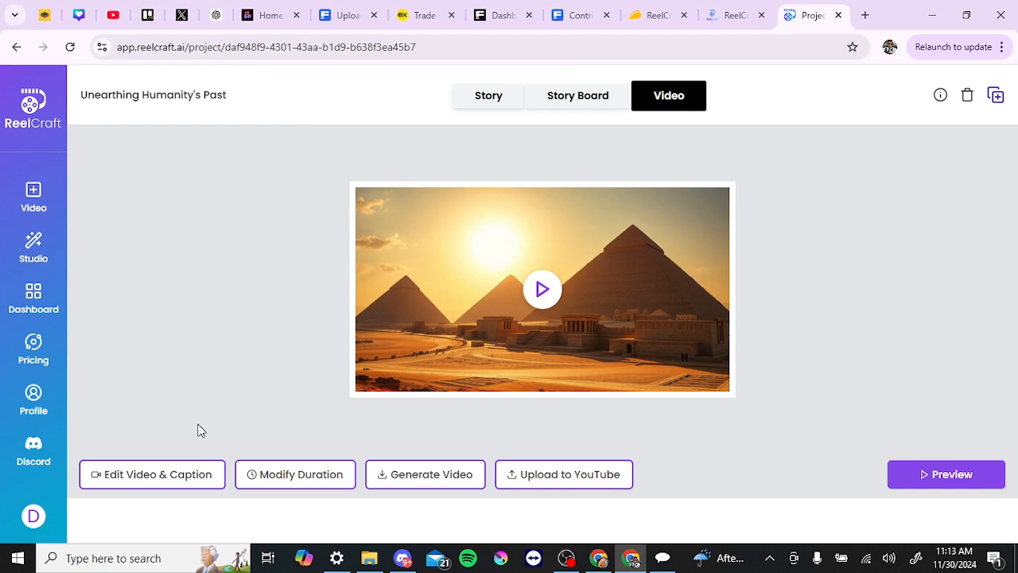
# Step: Try the video and caption editor and try to generate the final video, cancelling the subscription request
pyautogui.click(154, 480)
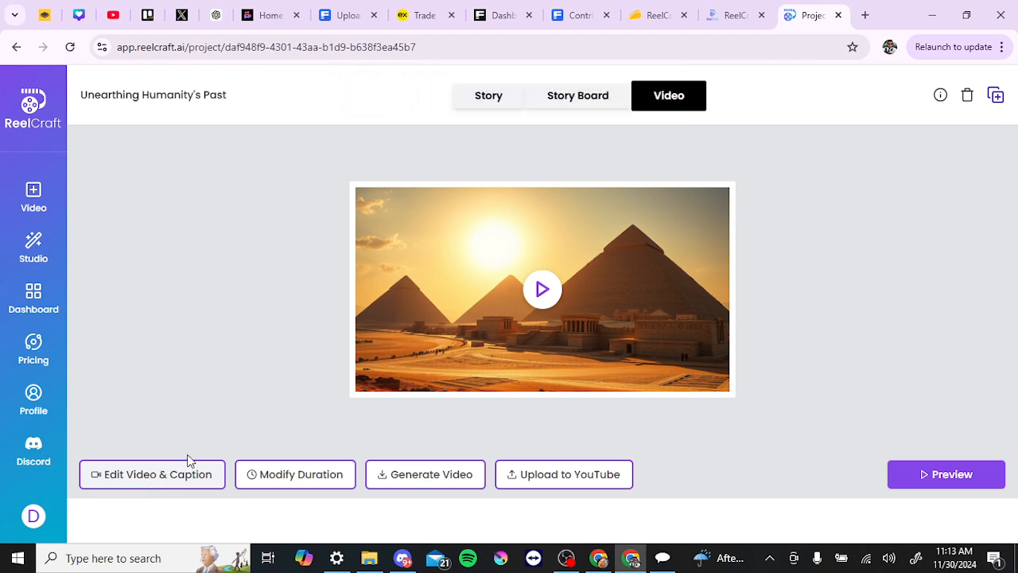
pyautogui.click(420, 475)
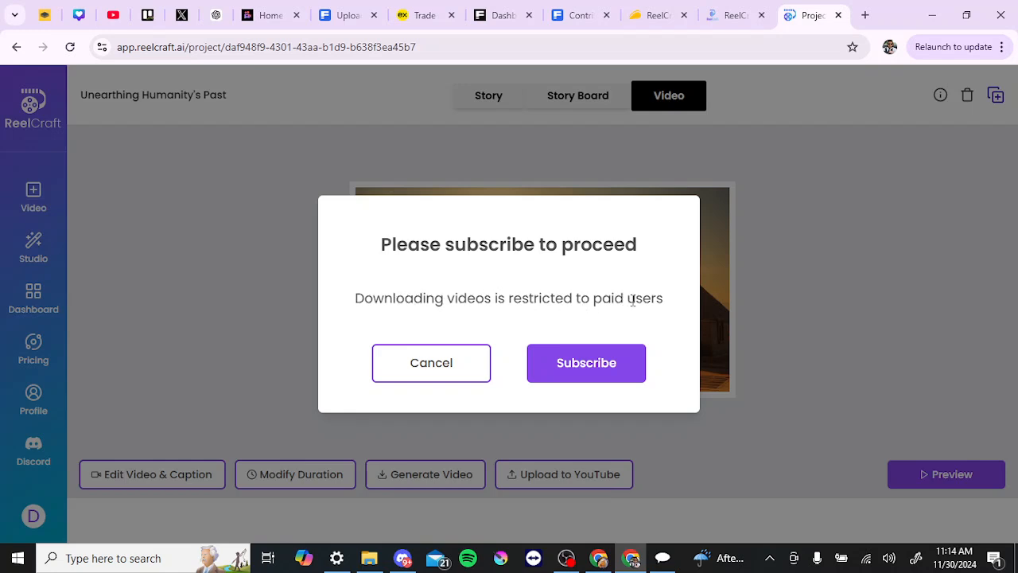
pyautogui.click(411, 378)
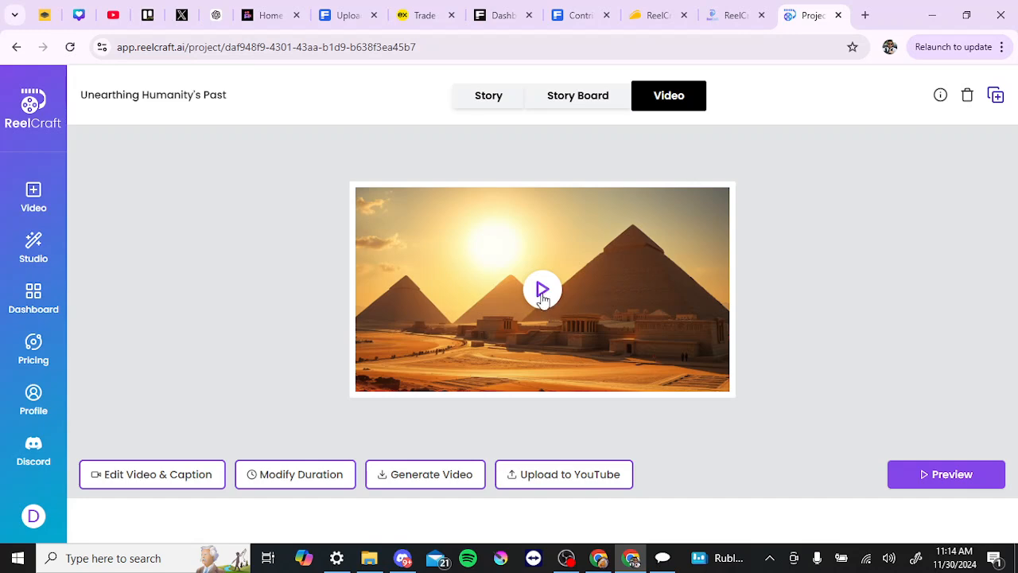
# Step: Try to upload the video to YouTube, cancel the subscription request, and try the duration modification option
pyautogui.click(548, 480)
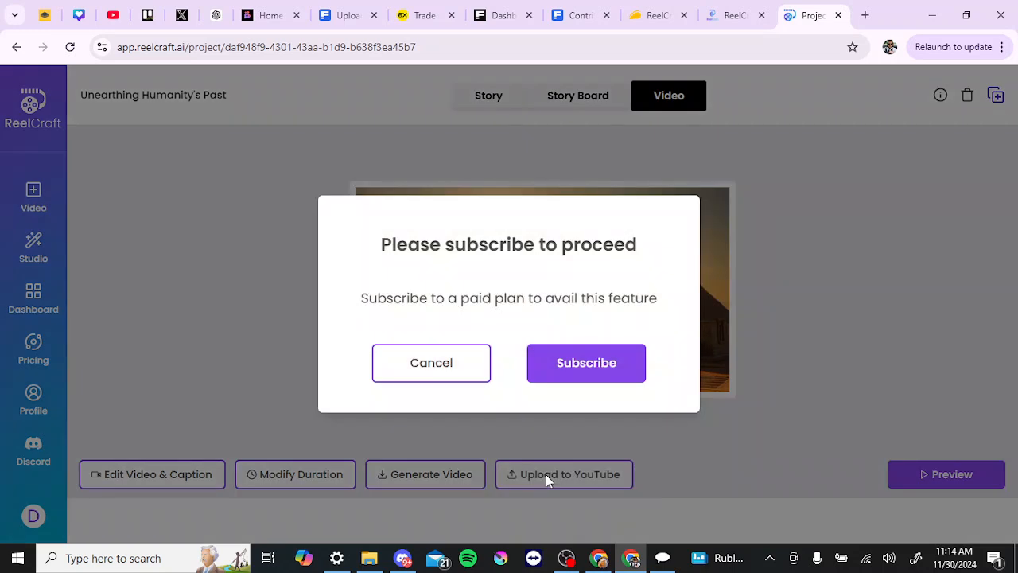
pyautogui.click(451, 368)
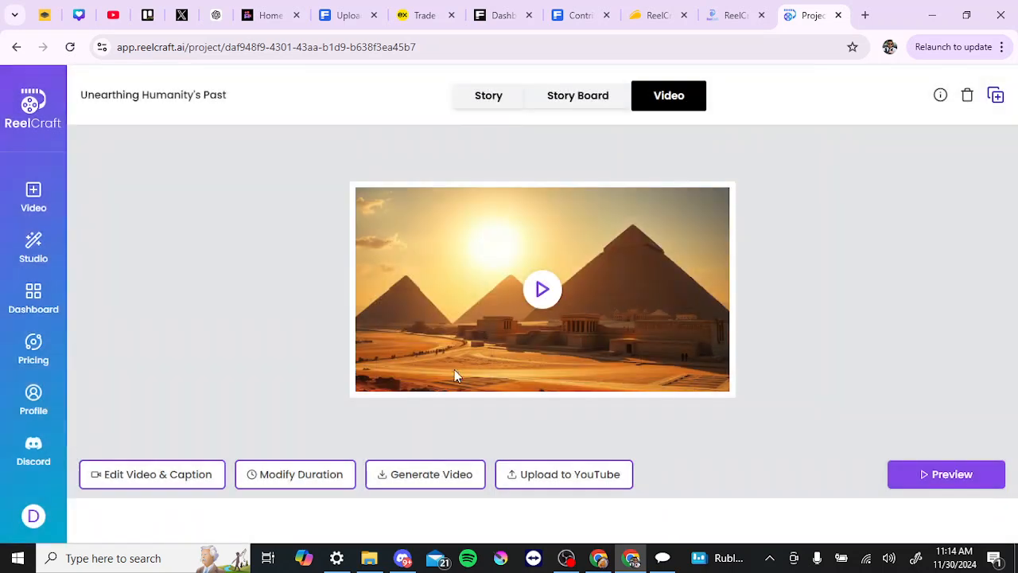
pyautogui.click(320, 476)
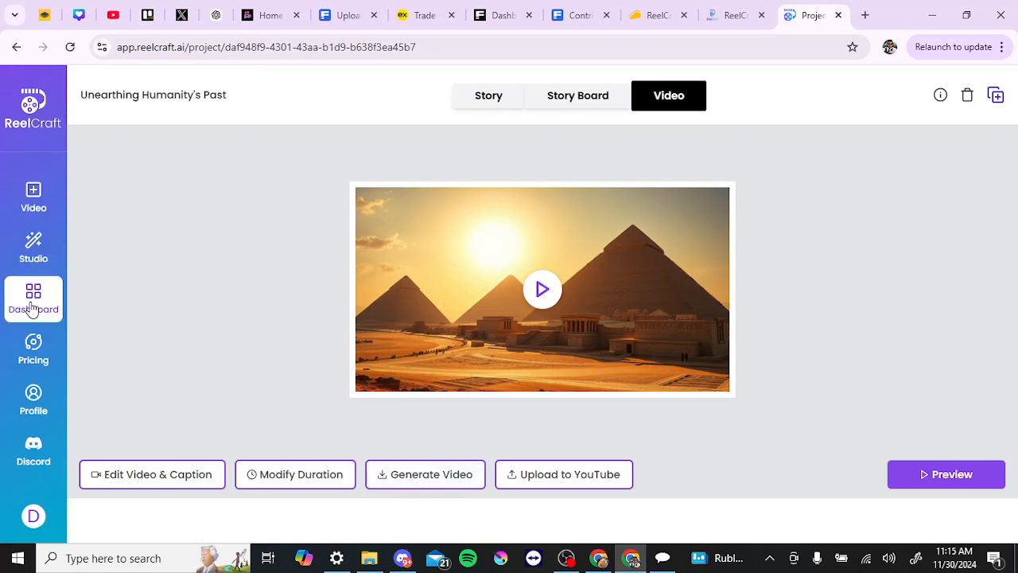
# Step: Leave the project and open the page for creating a new video
pyautogui.click(34, 197)
pyautogui.click(33, 201)
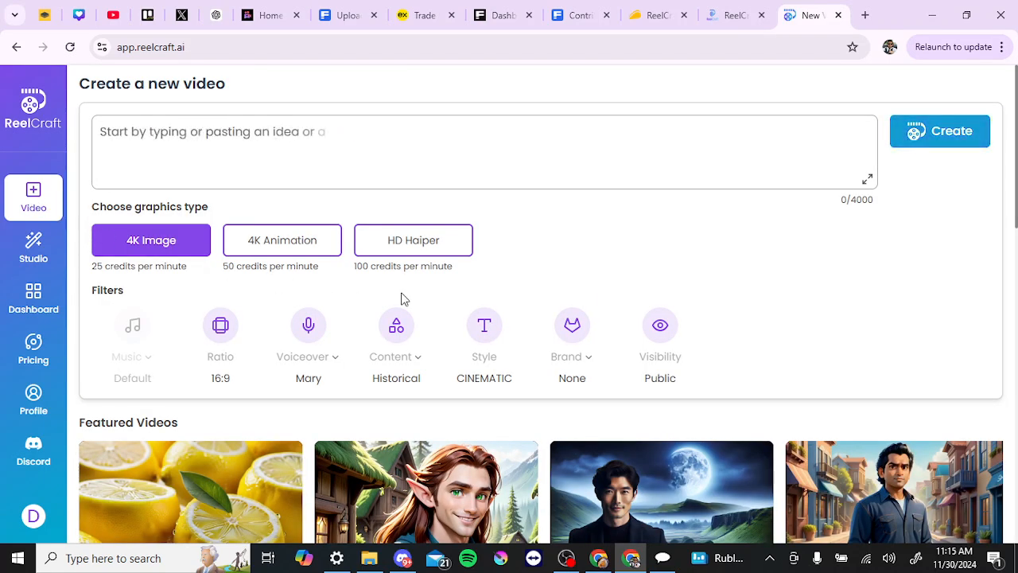
# Step: Browse the featured videos and shorts on the new video page and open "3 incredible facts about lemons"
pyautogui.scroll(-3, 402, 298)
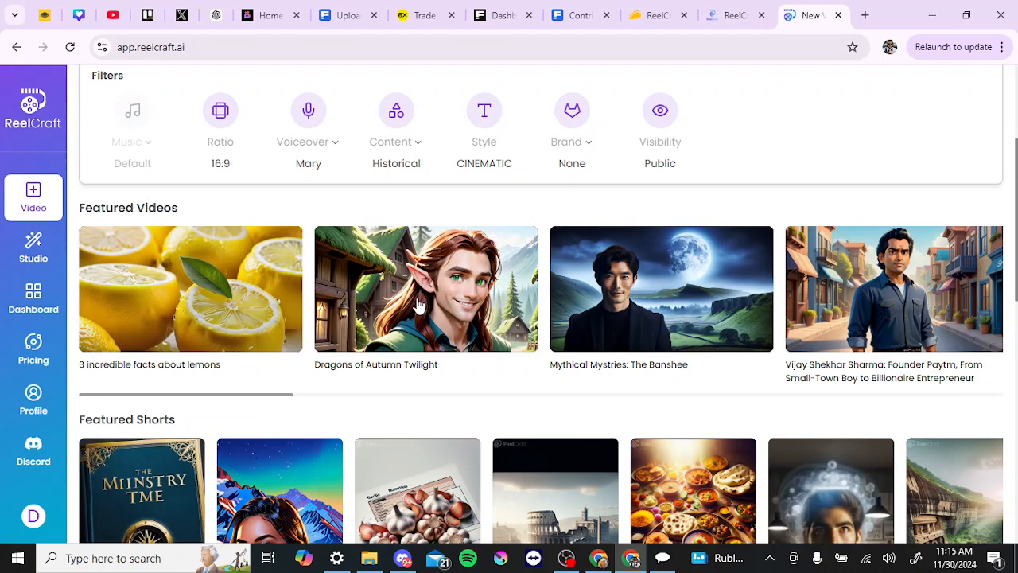
pyautogui.scroll(-3, 418, 306)
pyautogui.scroll(4, 418, 306)
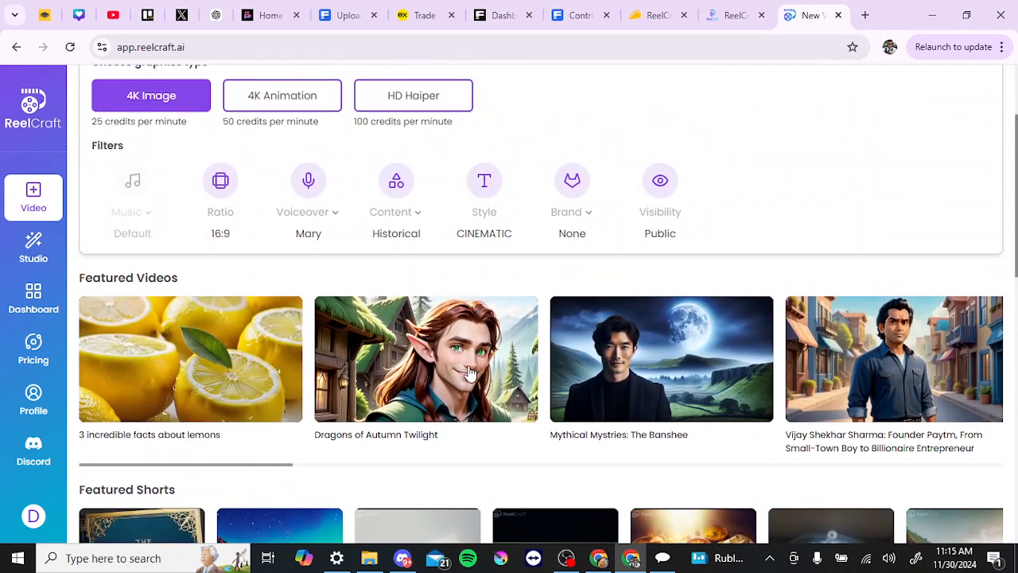
pyautogui.click(175, 359)
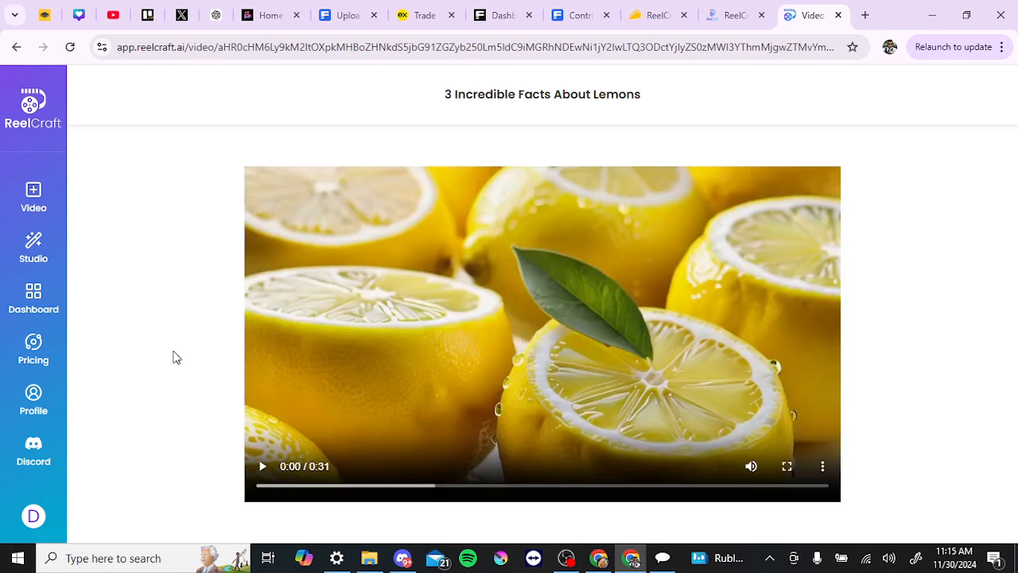
# Step: Play part of the lemon facts video, pausing and resuming it partway through
pyautogui.click(263, 466)
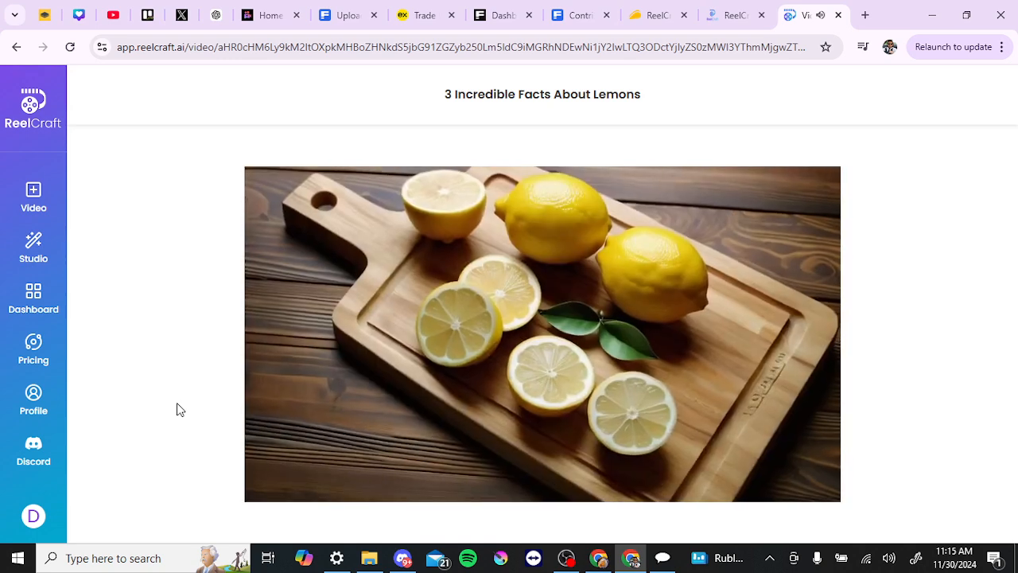
pyautogui.moveTo(270, 489)
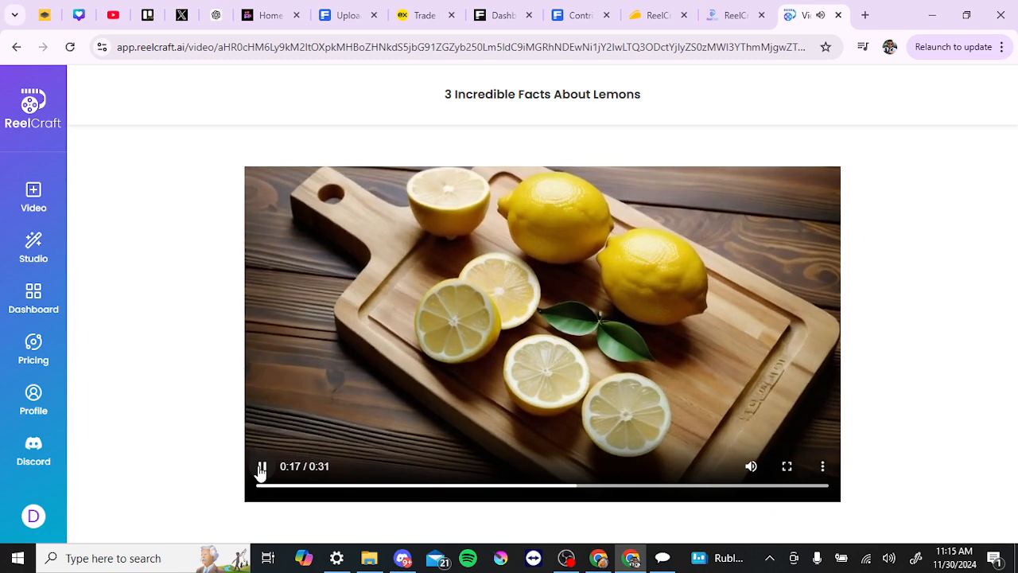
pyautogui.click(262, 468)
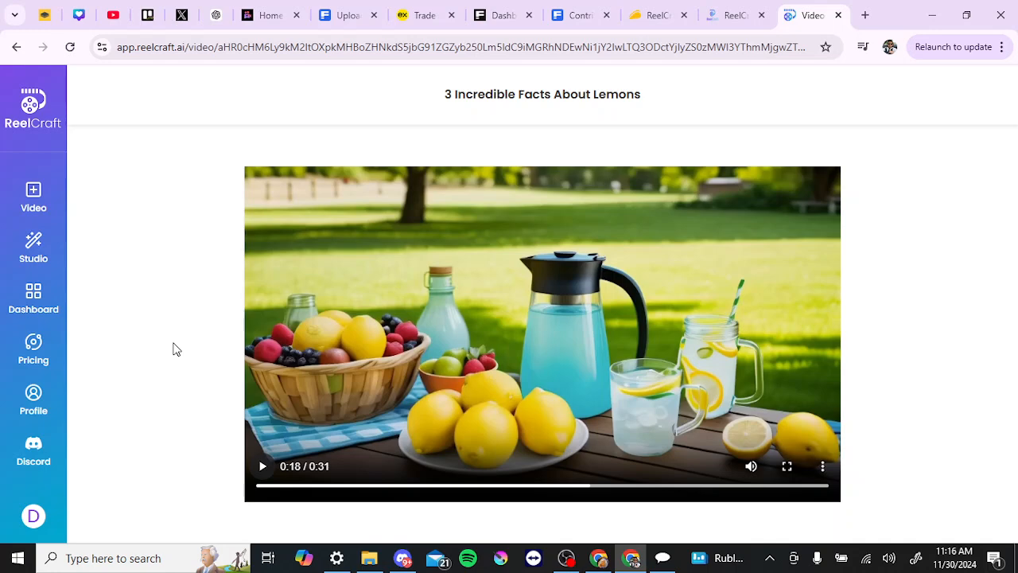
pyautogui.click(265, 470)
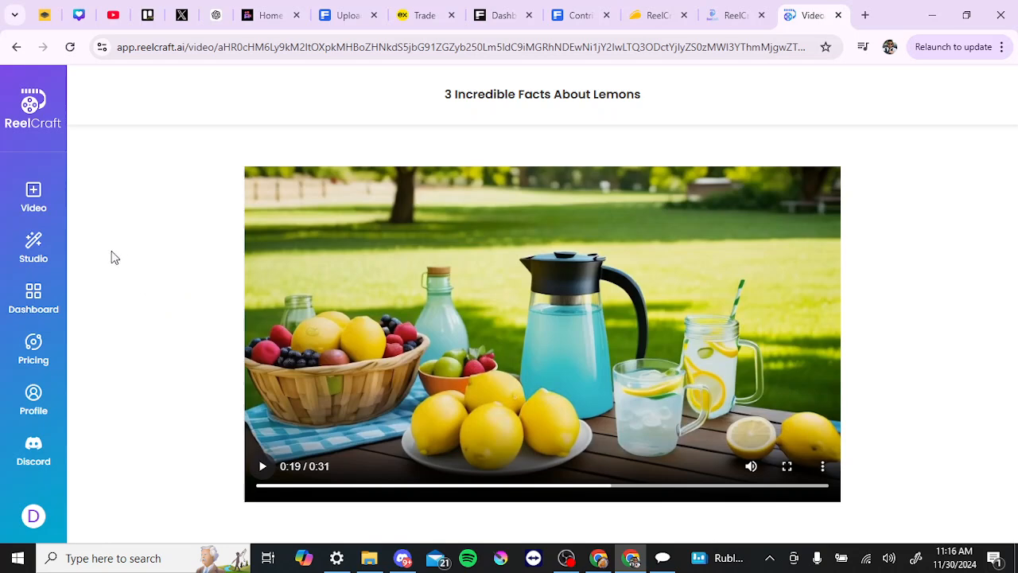
# Step: View the Studio's Generate Image page, followed by its Animate Image page
pyautogui.moveTo(26, 249)
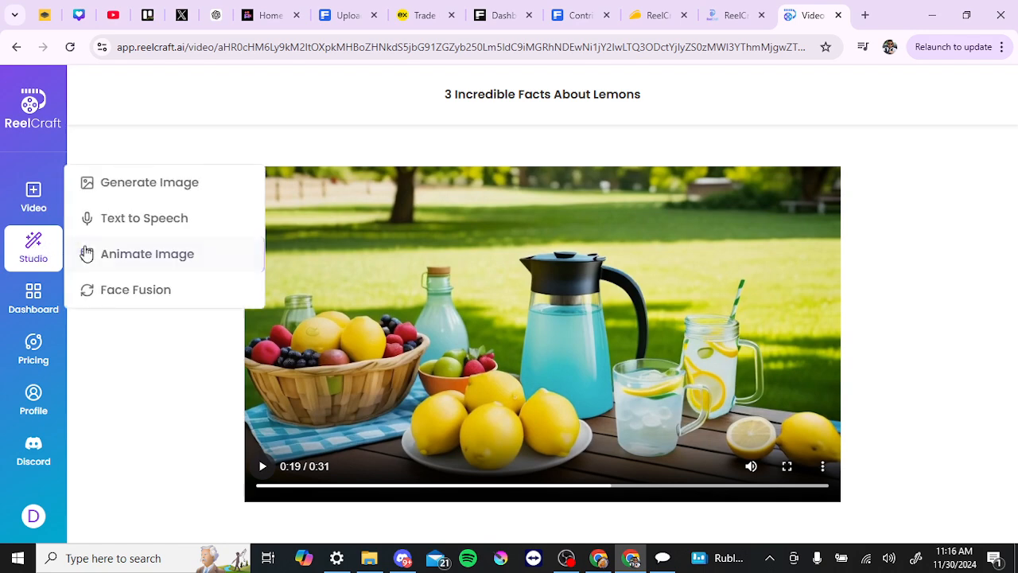
pyautogui.click(140, 191)
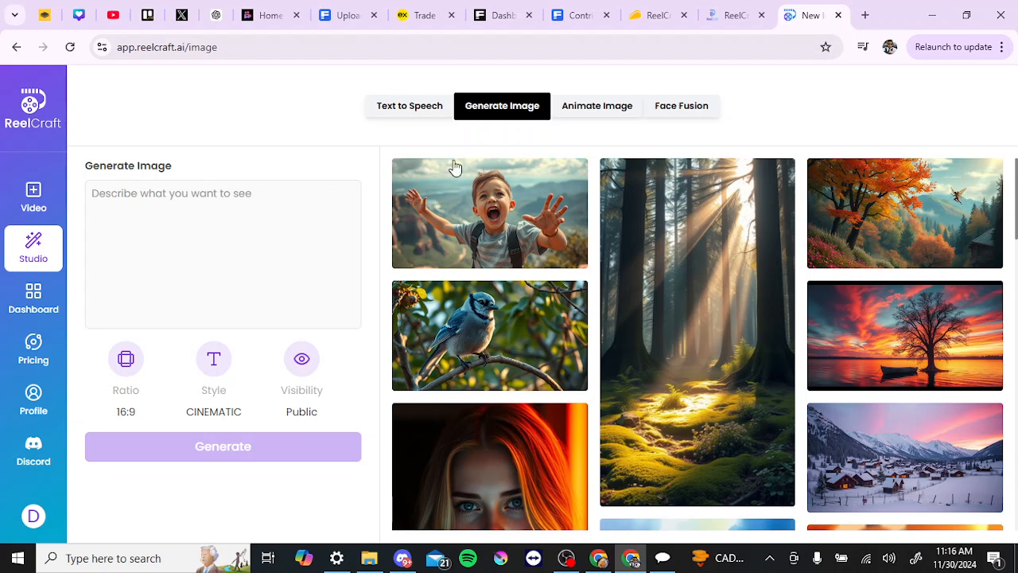
pyautogui.click(578, 114)
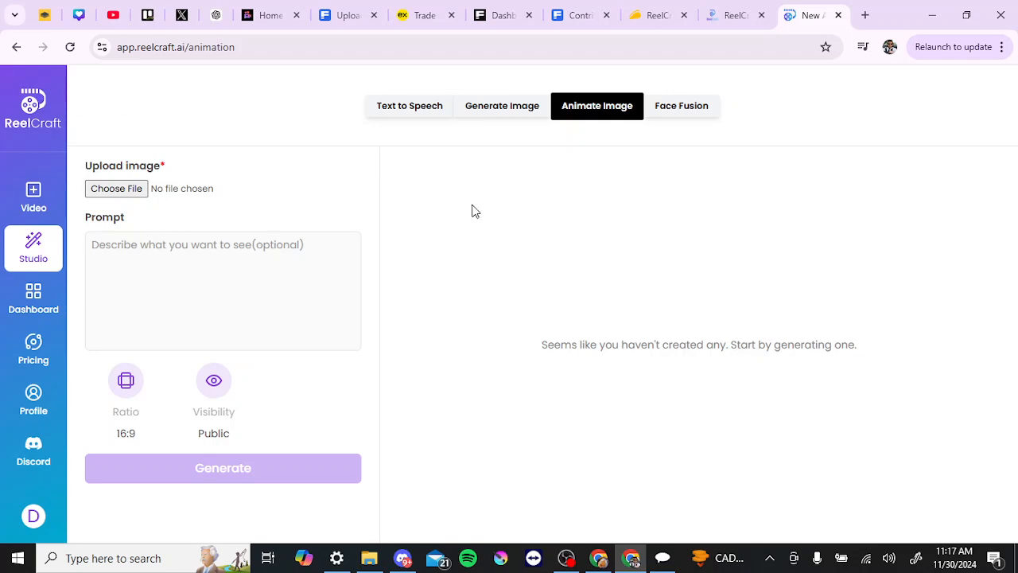
# Step: Open Face Fusion and examine its prompt, face image, reference image and the gallery of sample results
pyautogui.click(678, 112)
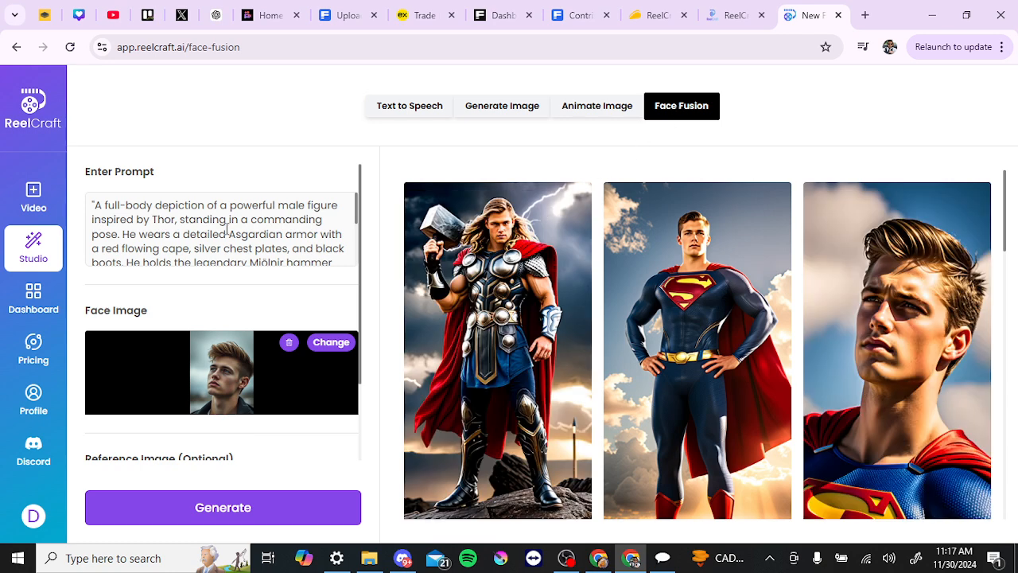
pyautogui.scroll(-3, 227, 230)
pyautogui.scroll(3, 227, 230)
pyautogui.scroll(-2, 235, 294)
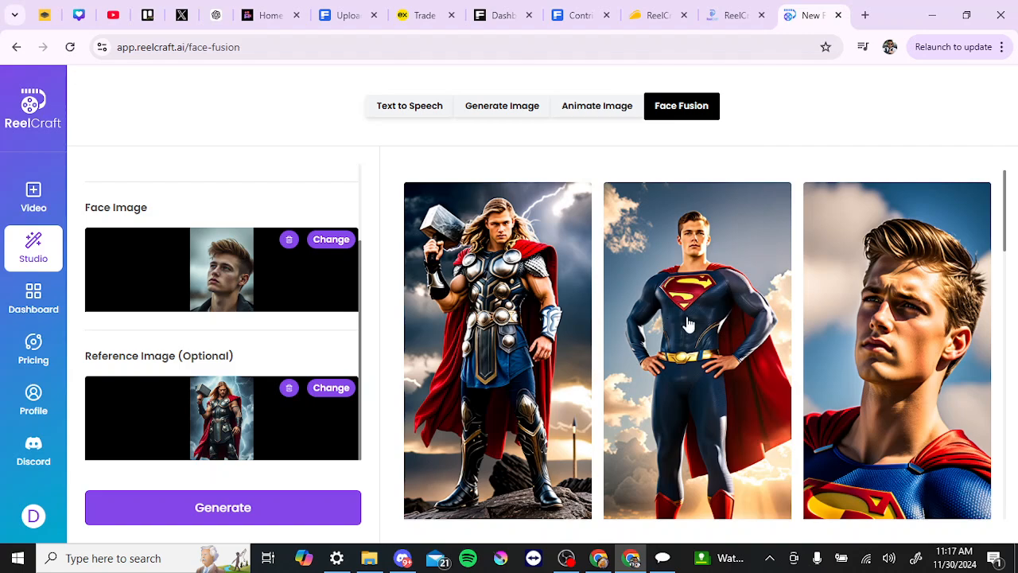
pyautogui.scroll(-6, 689, 323)
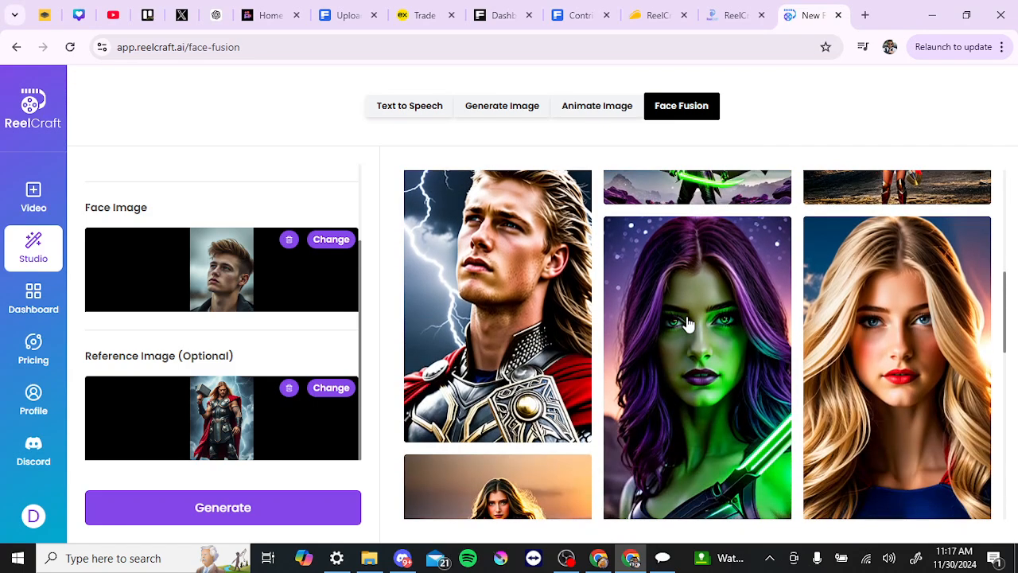
pyautogui.scroll(-4, 689, 323)
pyautogui.scroll(-4, 688, 323)
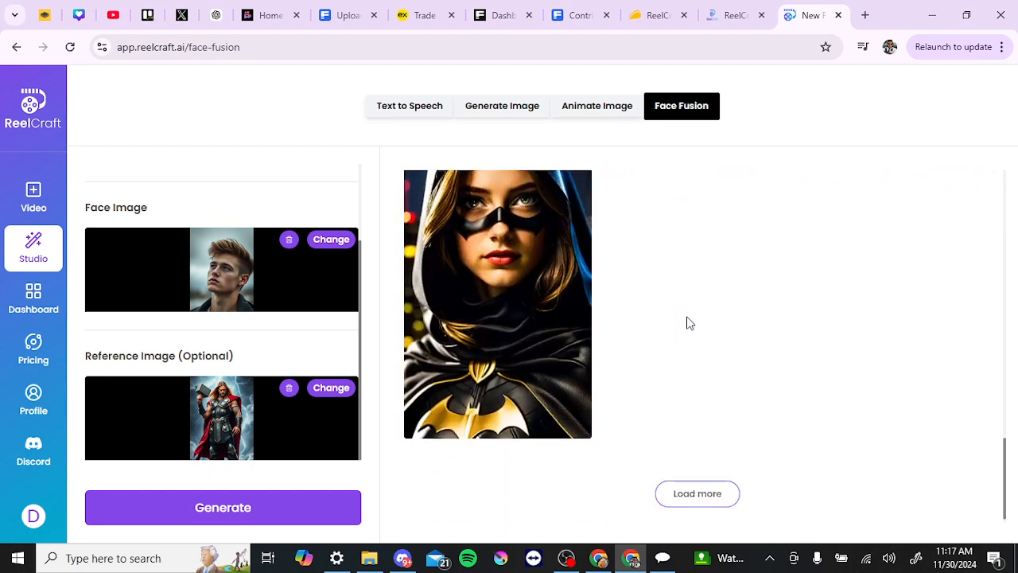
pyautogui.scroll(10, 689, 324)
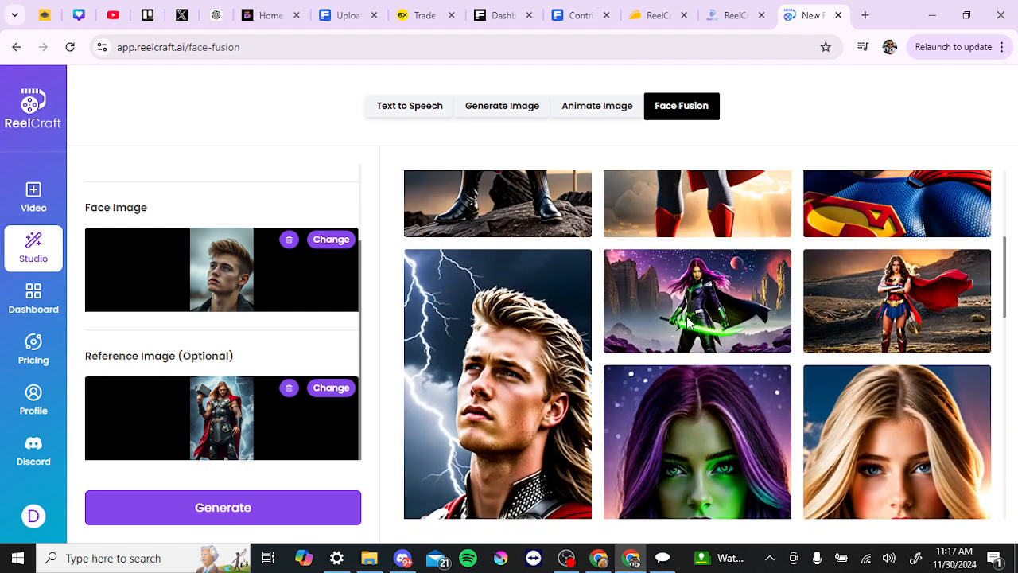
pyautogui.scroll(4, 689, 324)
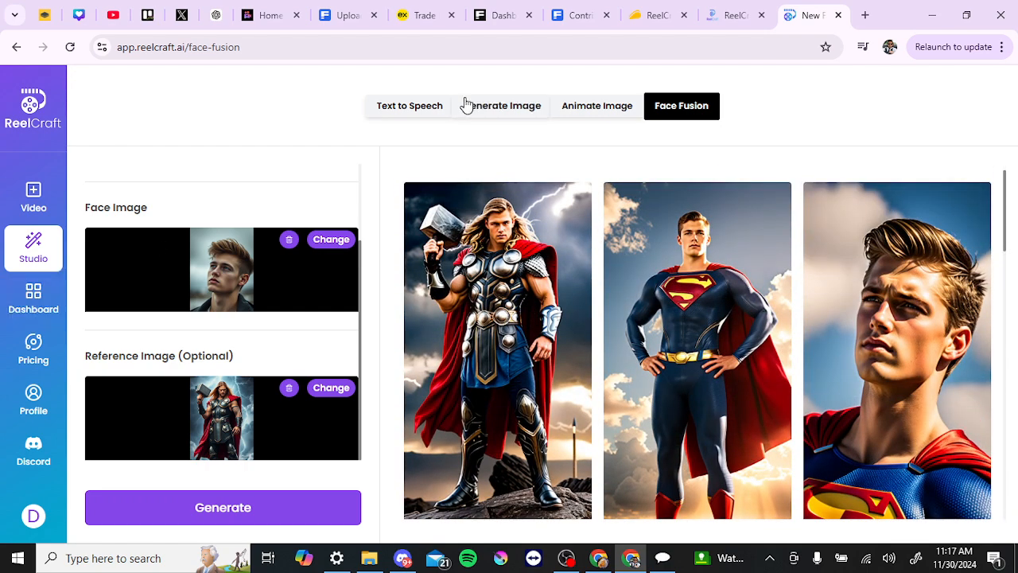
# Step: Open the Studio's Text to Speech page and check its voice options without changing the Mary voice
pyautogui.click(396, 110)
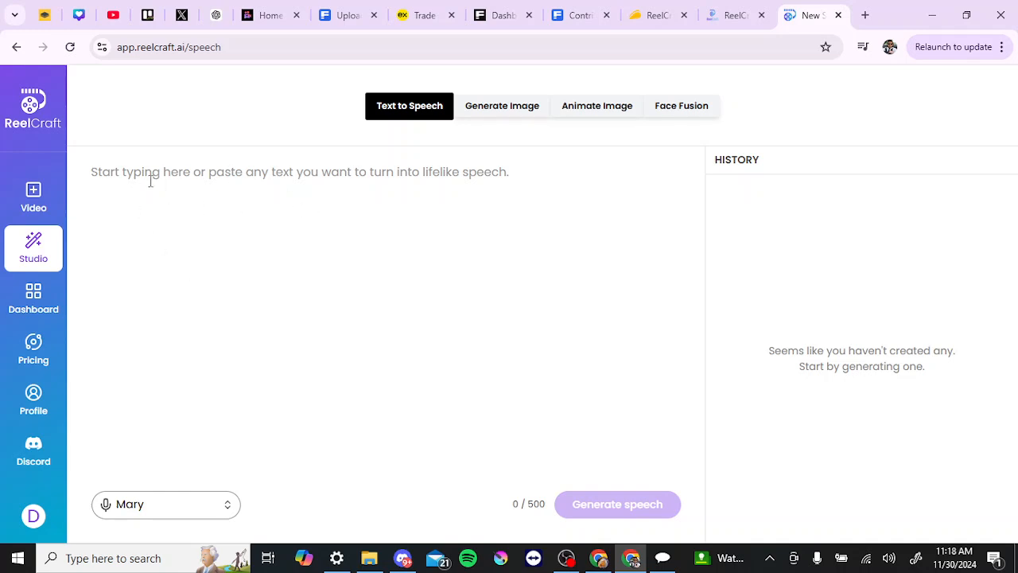
pyautogui.click(144, 509)
pyautogui.click(428, 381)
pyautogui.click(155, 509)
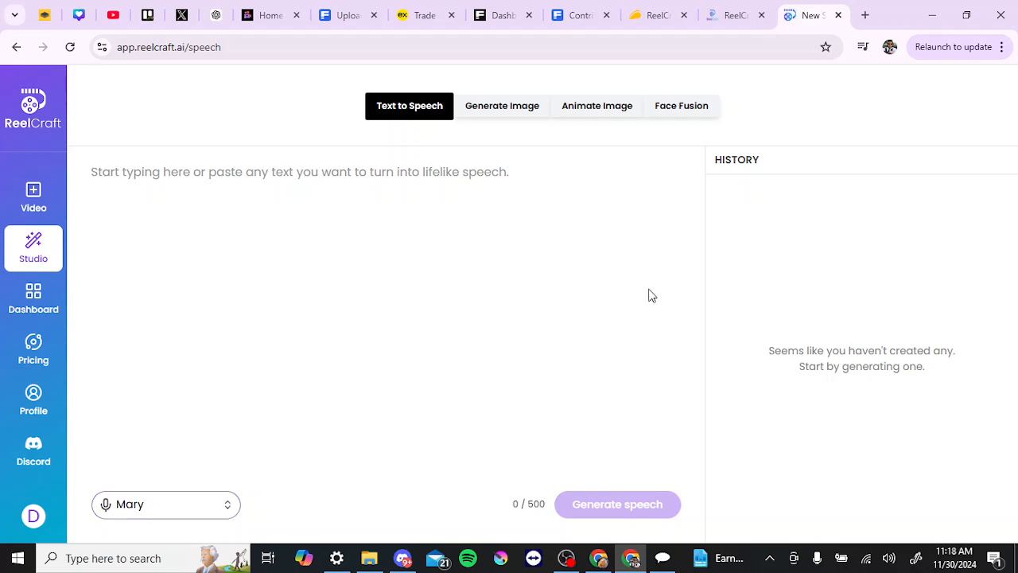
# Step: View the dashboard of created videos and review the pricing plans, comparing monthly billing with yearly billing
pyautogui.moveTo(27, 247)
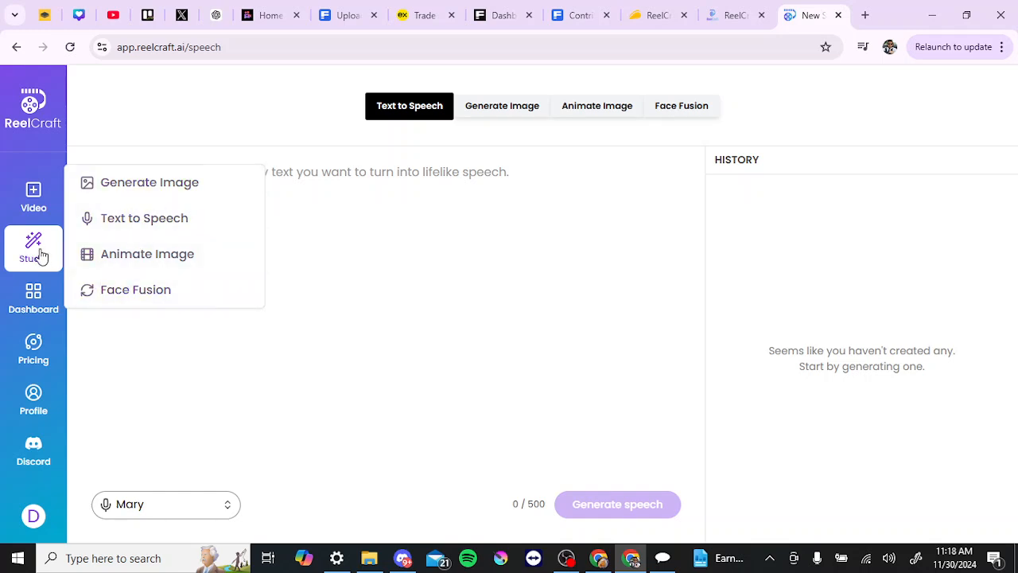
pyautogui.click(33, 303)
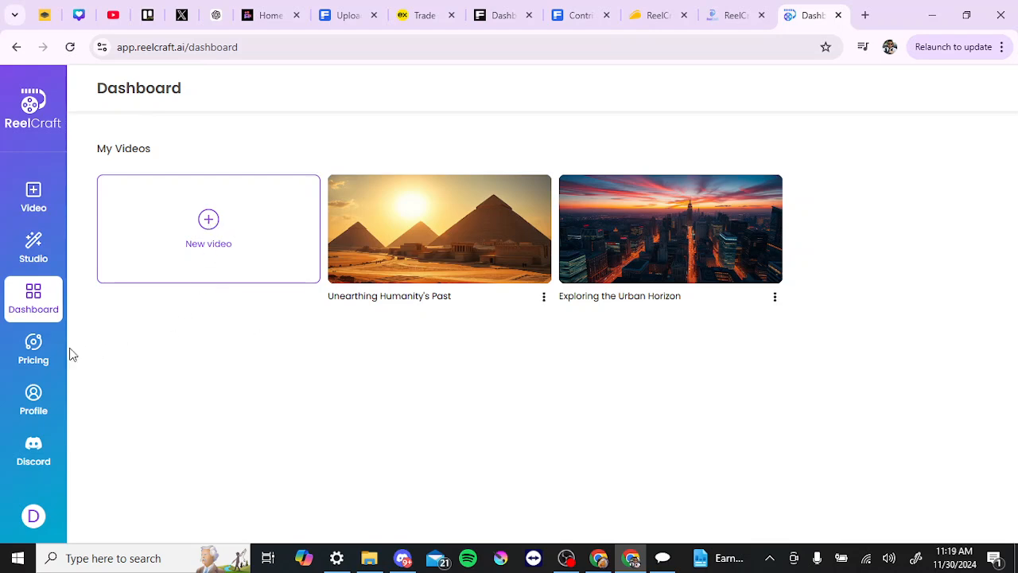
pyautogui.click(42, 355)
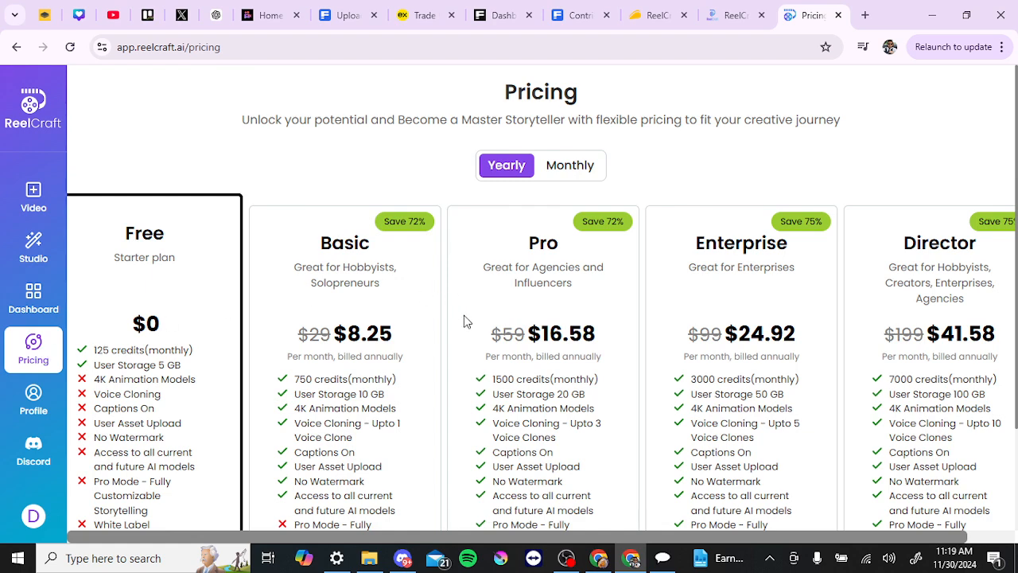
pyautogui.click(564, 169)
pyautogui.click(505, 166)
pyautogui.scroll(-1, 525, 374)
pyautogui.scroll(-2, 526, 372)
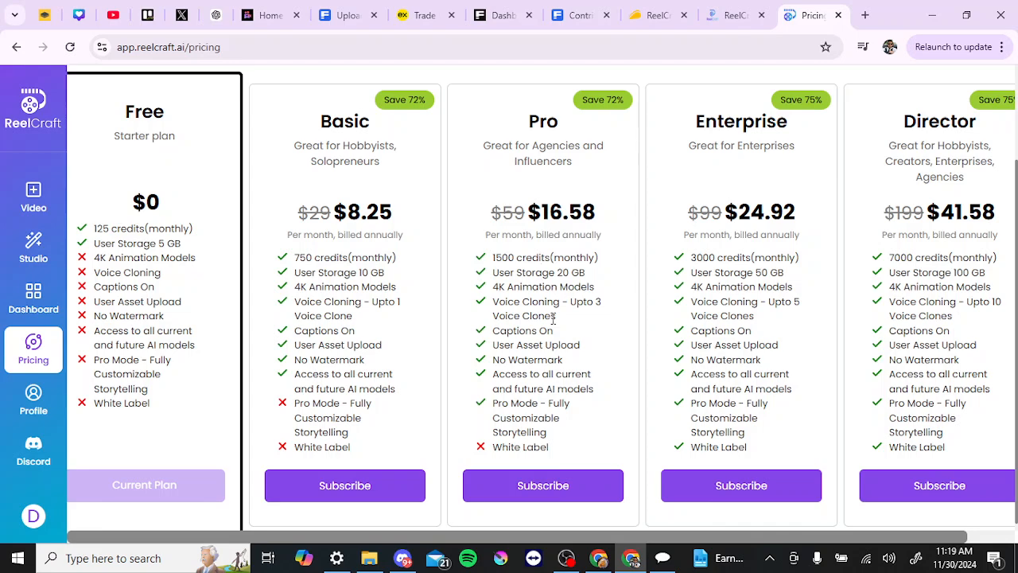
pyautogui.scroll(2, 553, 318)
pyautogui.scroll(-2, 553, 318)
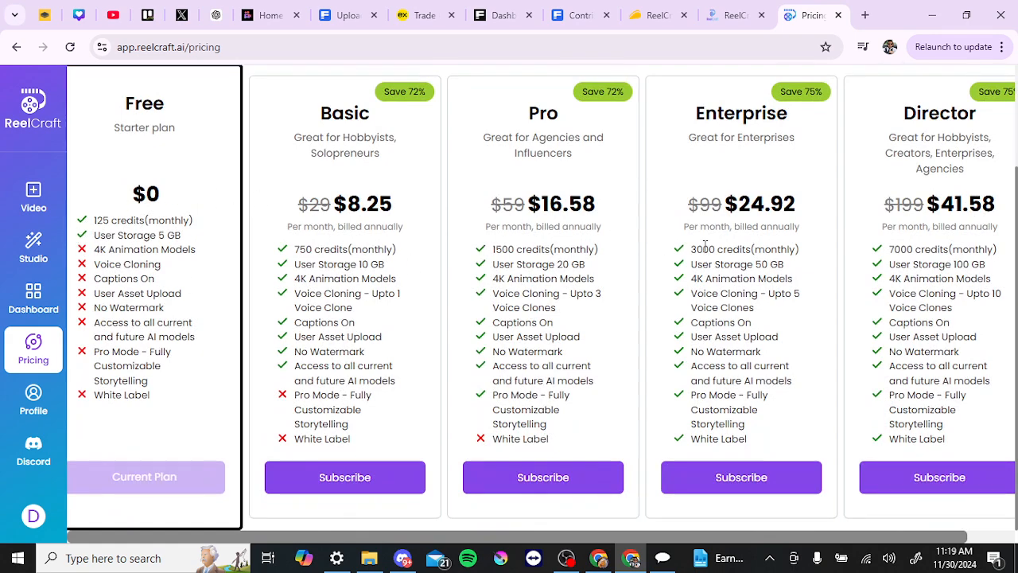
pyautogui.scroll(2, 705, 245)
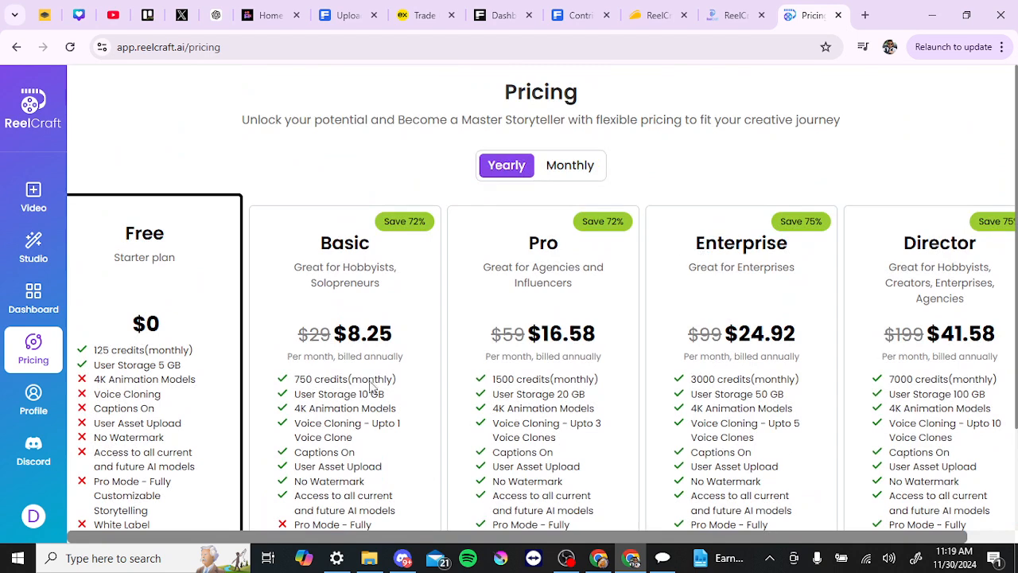
# Step: Open the account profile to view its subscription, credit and storage details
pyautogui.click(37, 403)
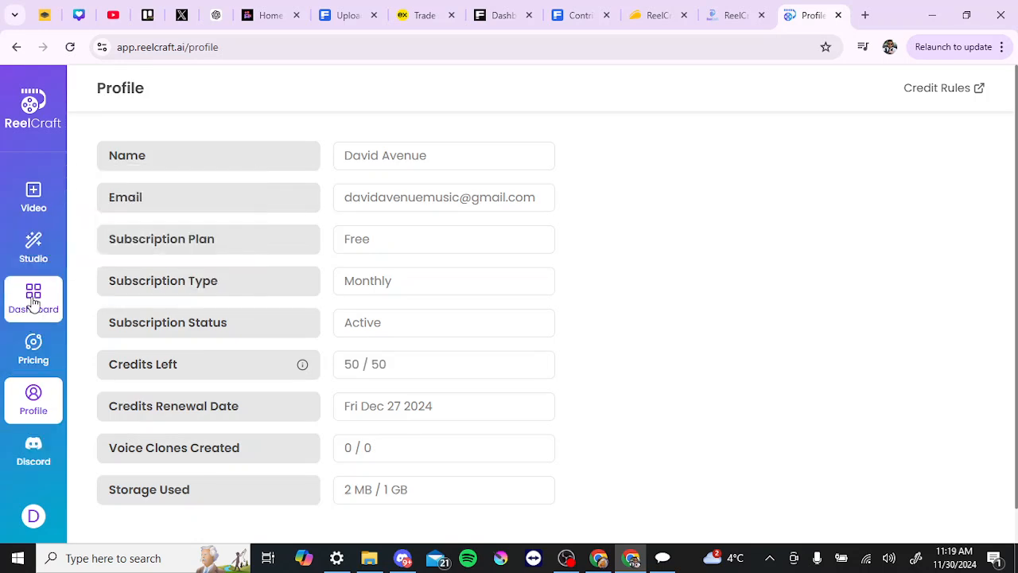
pyautogui.moveTo(36, 262)
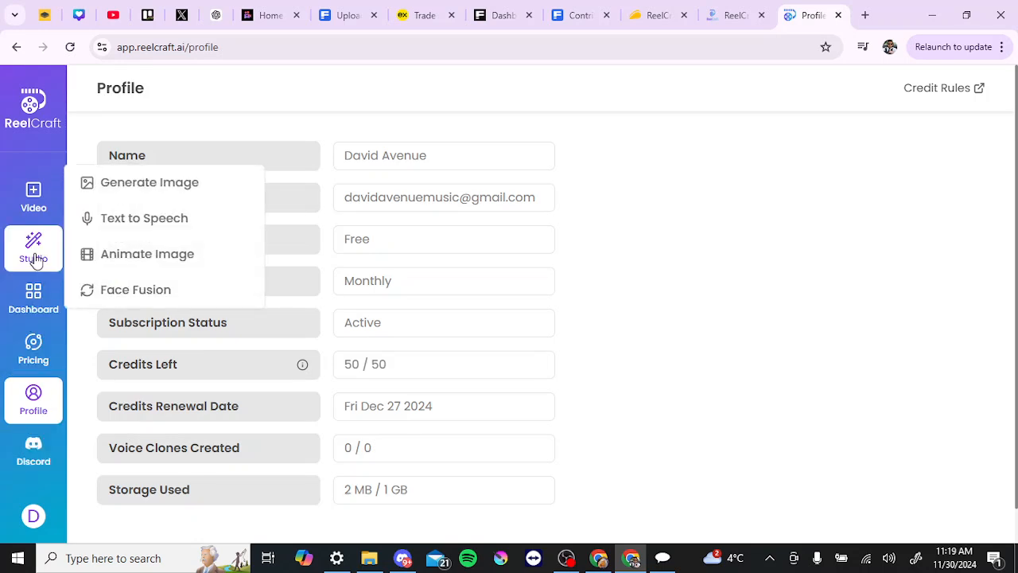